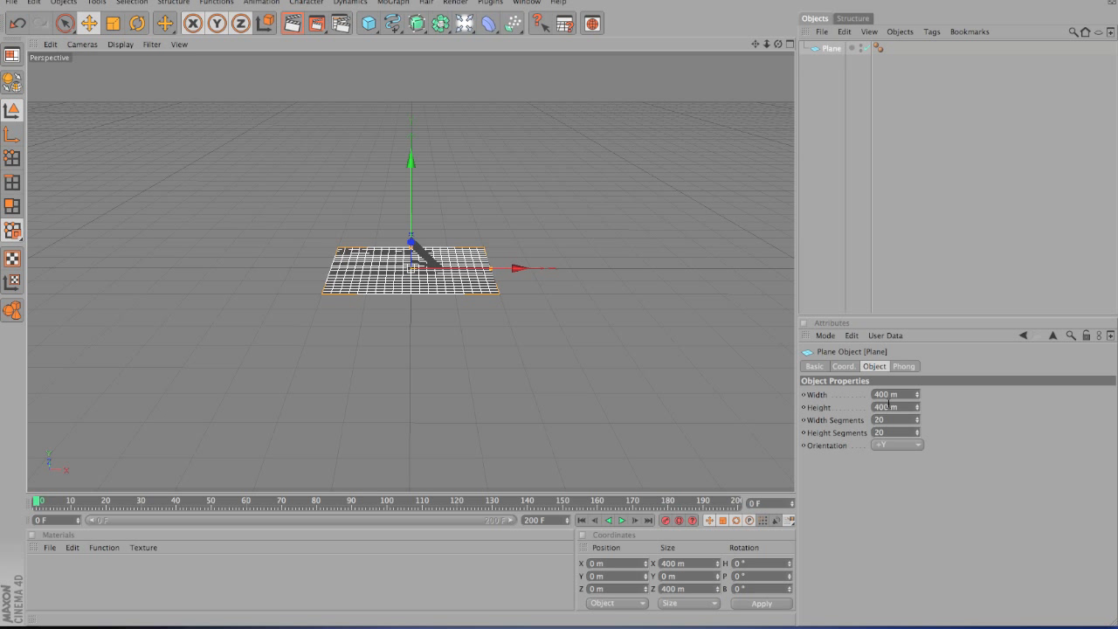
Set the plane's width and height to 10000 m each.
text(100)
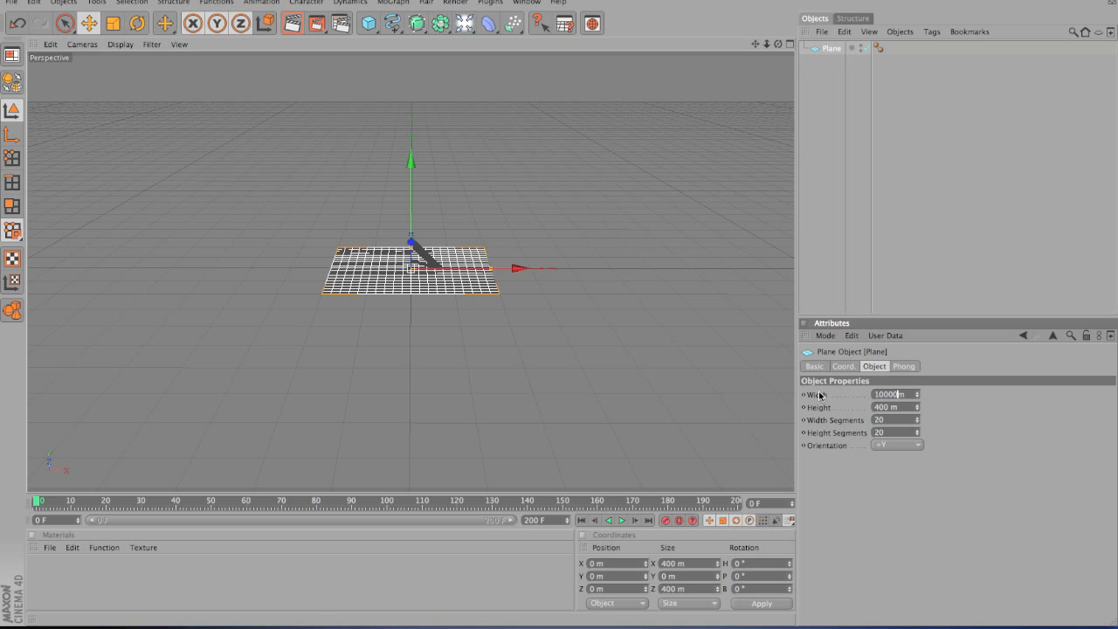
key(Tab)
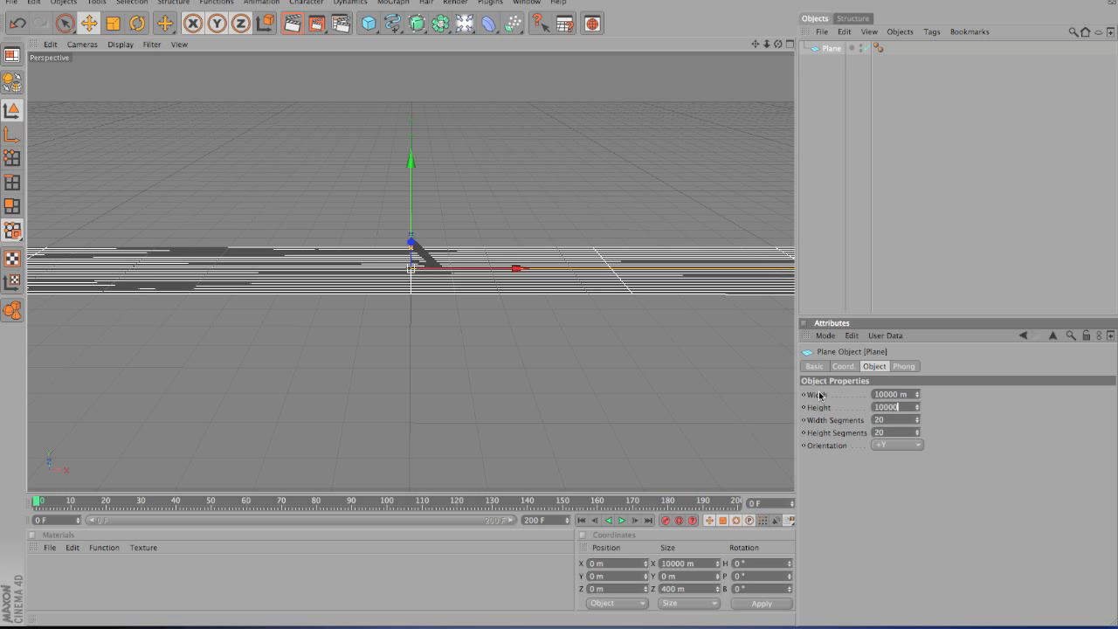
click(977, 397)
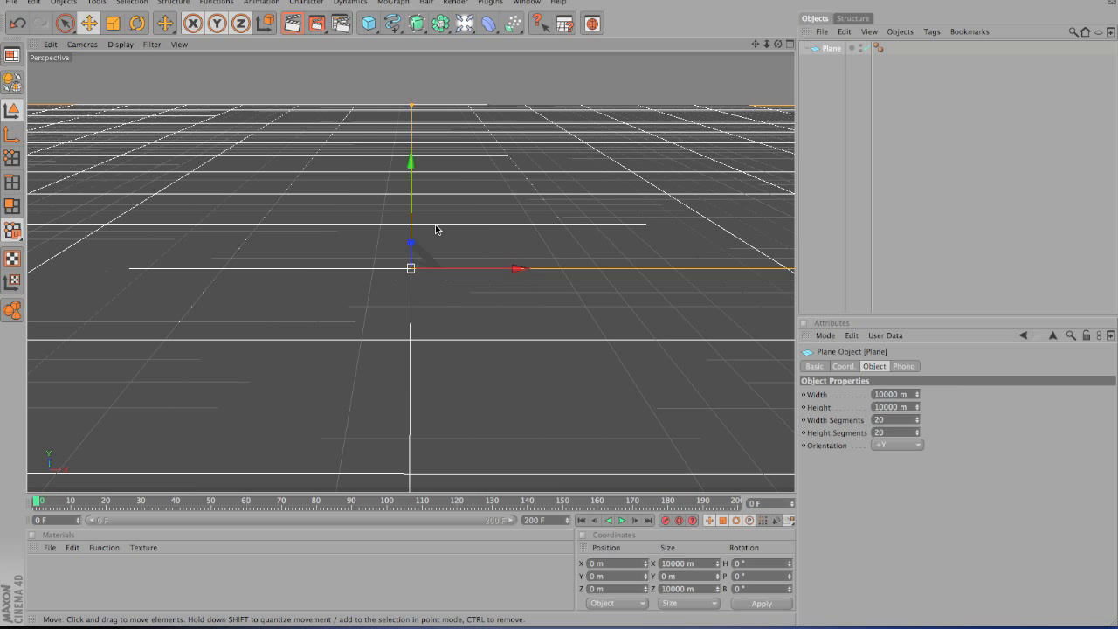
Add a MoGraph text object reading "WrecKzHD" and move it along X to about -455 m.
click(396, 2)
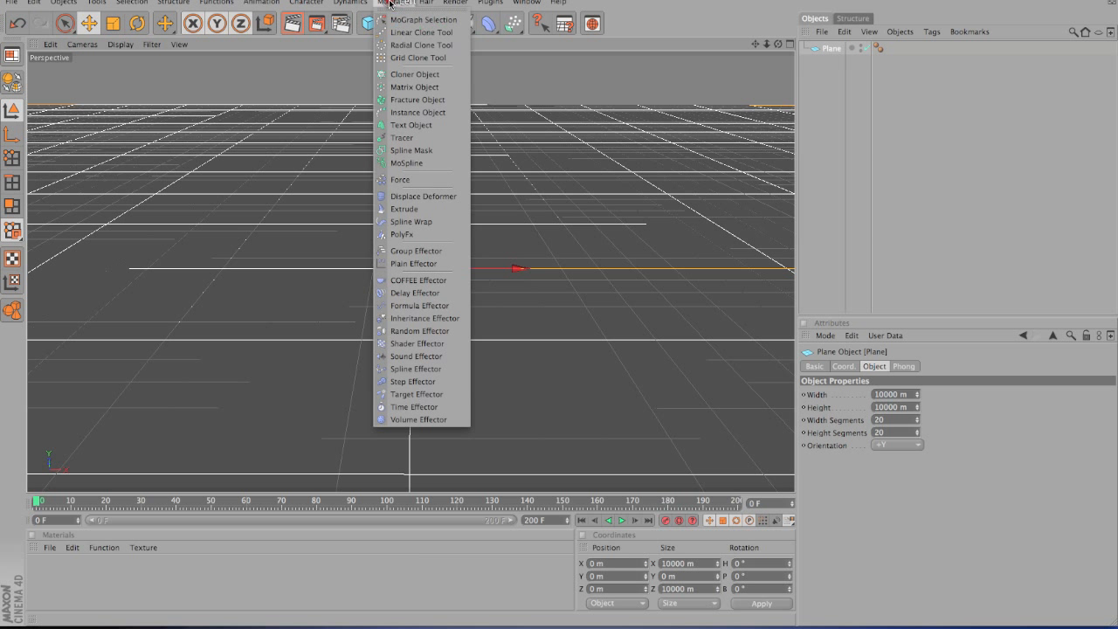
click(402, 125)
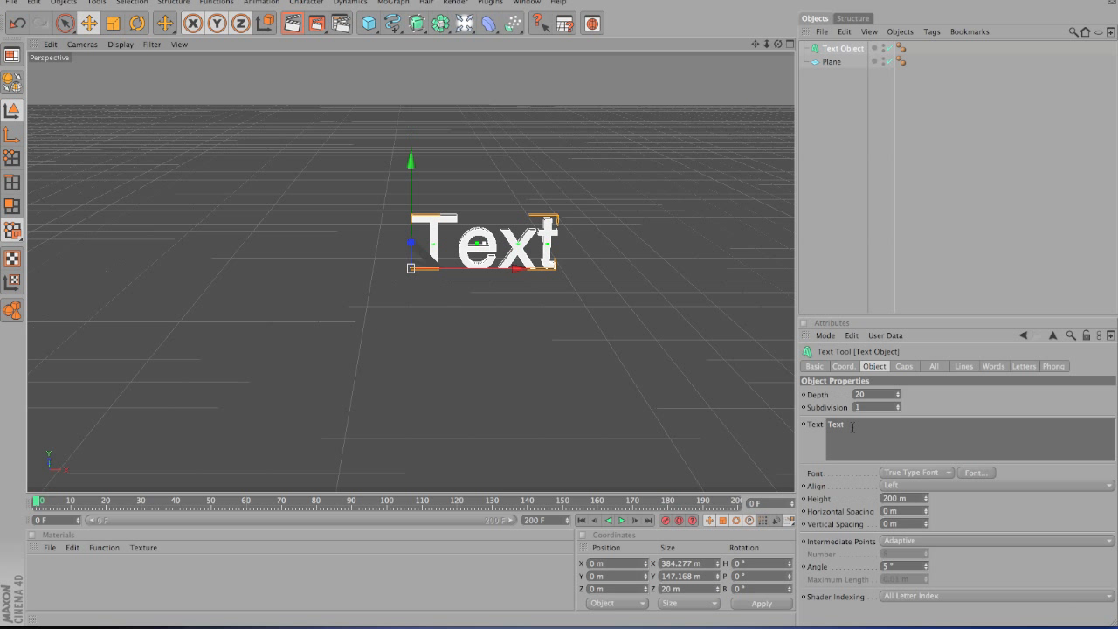
double_click(848, 425)
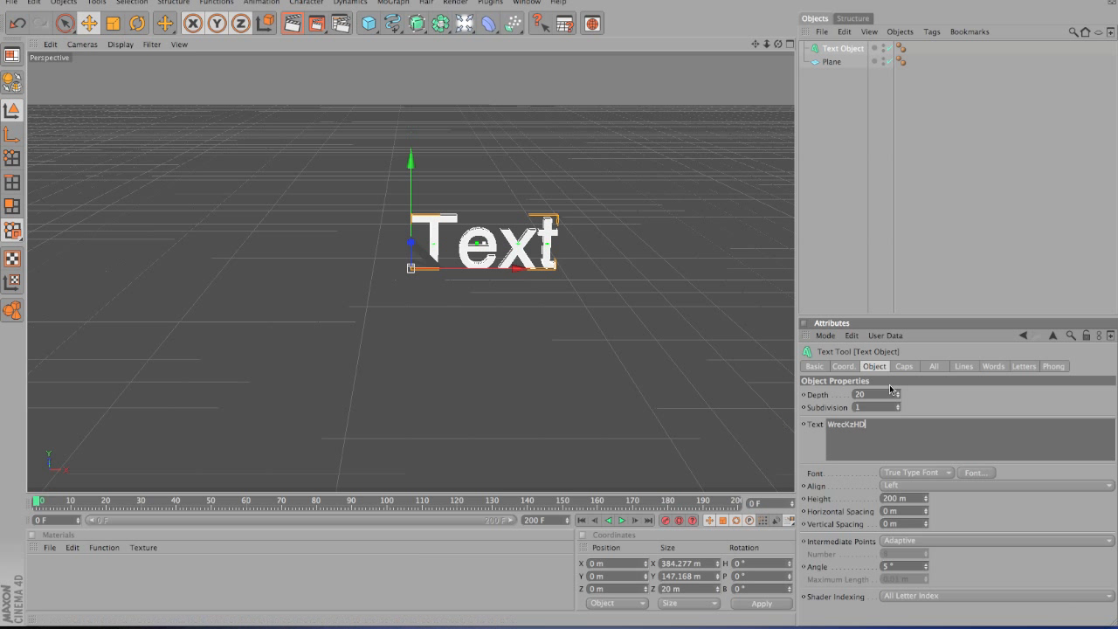
click(943, 404)
click(506, 265)
drag(506, 265, 363, 269)
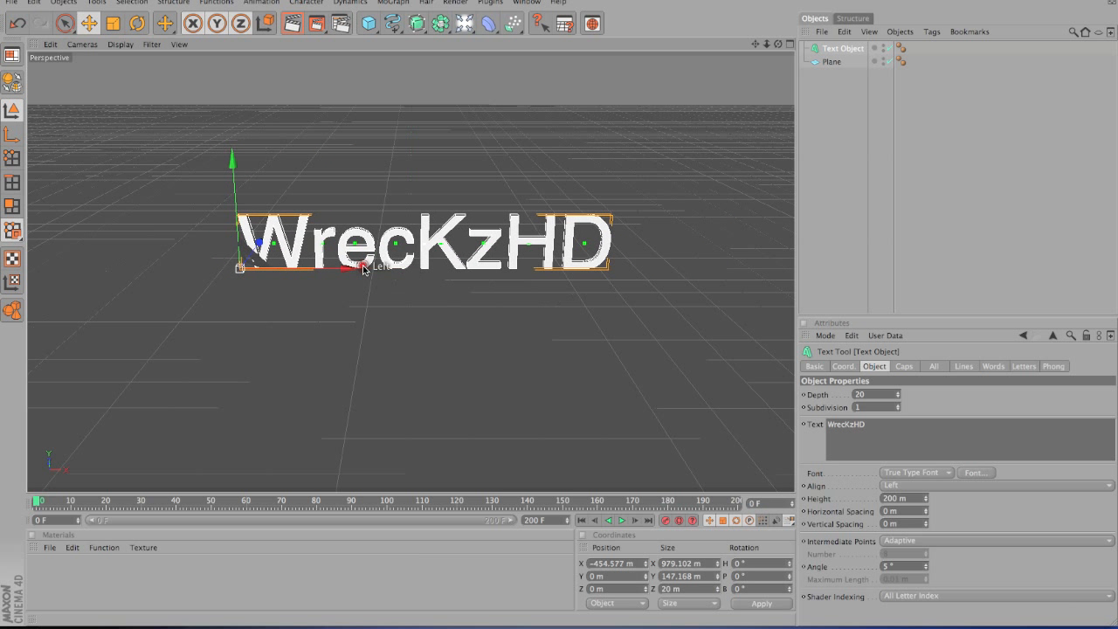
Change the title text's font to the BatmanForeverAlte family and recentre it at about X -603 m.
click(976, 473)
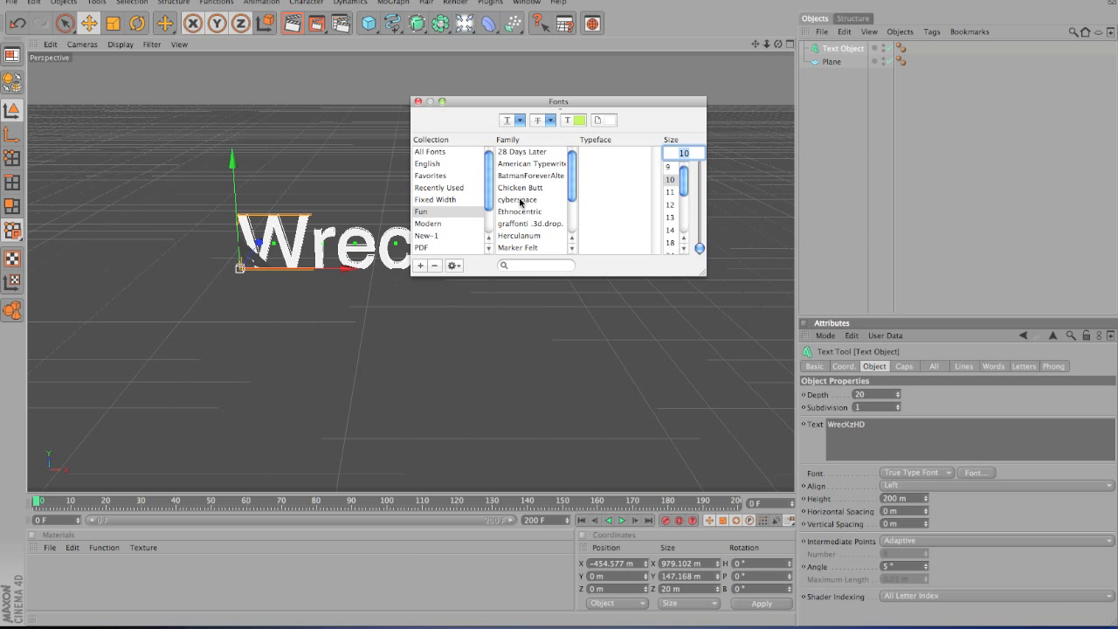
click(522, 176)
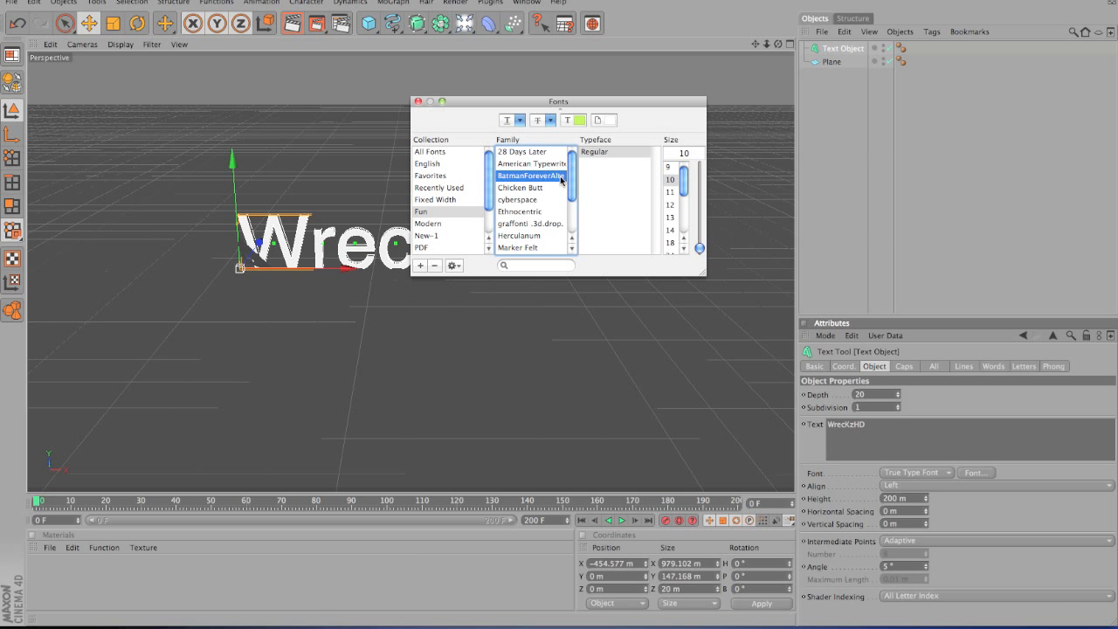
click(417, 101)
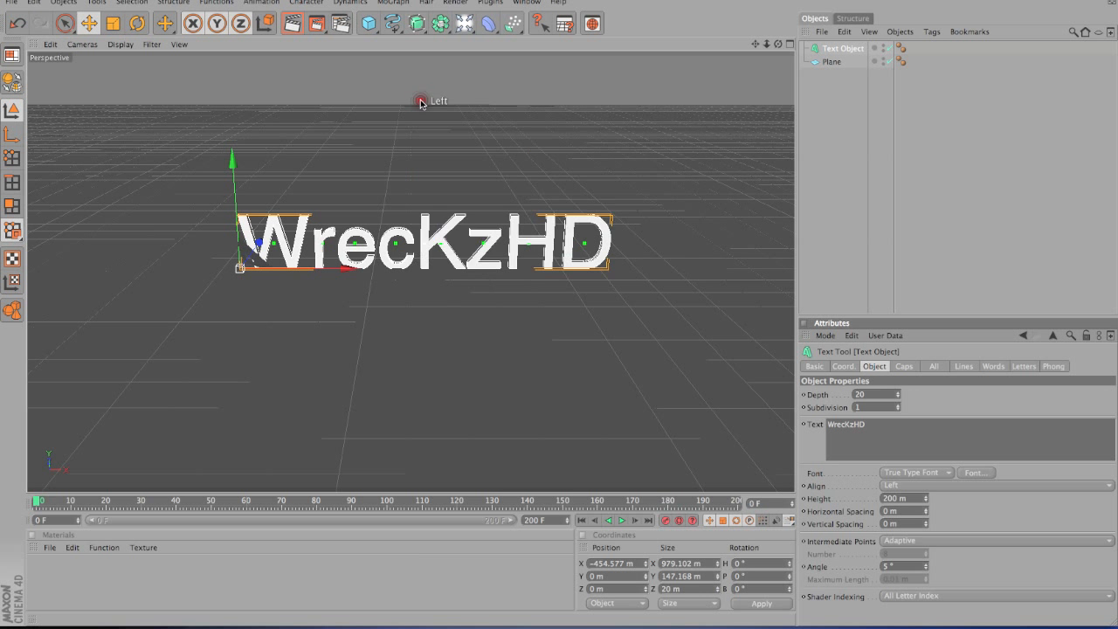
drag(609, 303, 558, 302)
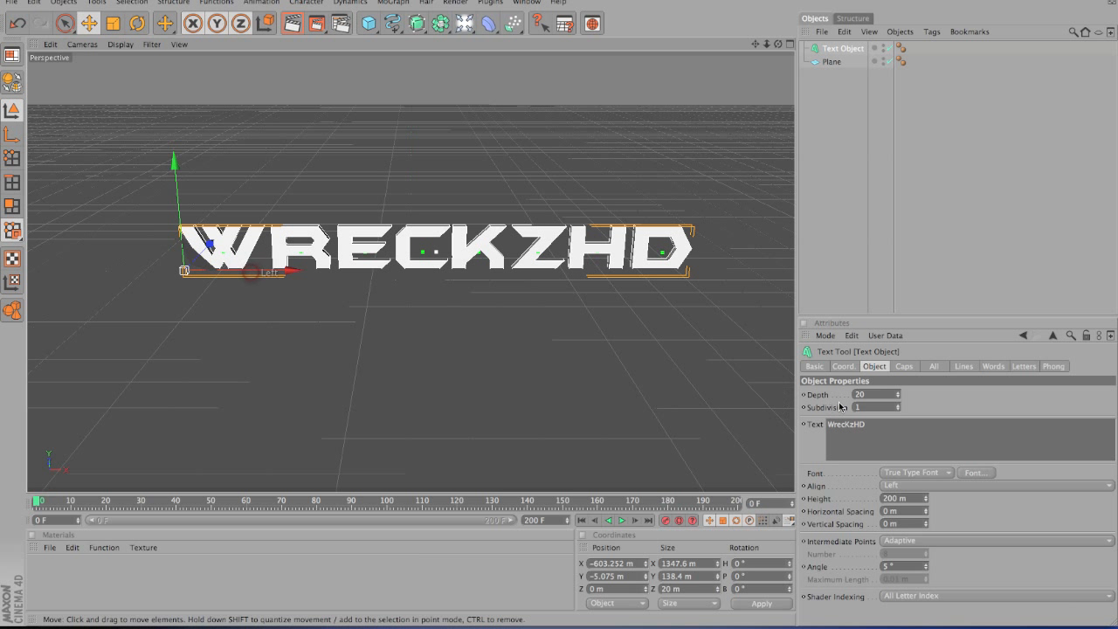
Set the title text's extrusion depth to 150.
double_click(867, 394)
text(150)
key(Return)
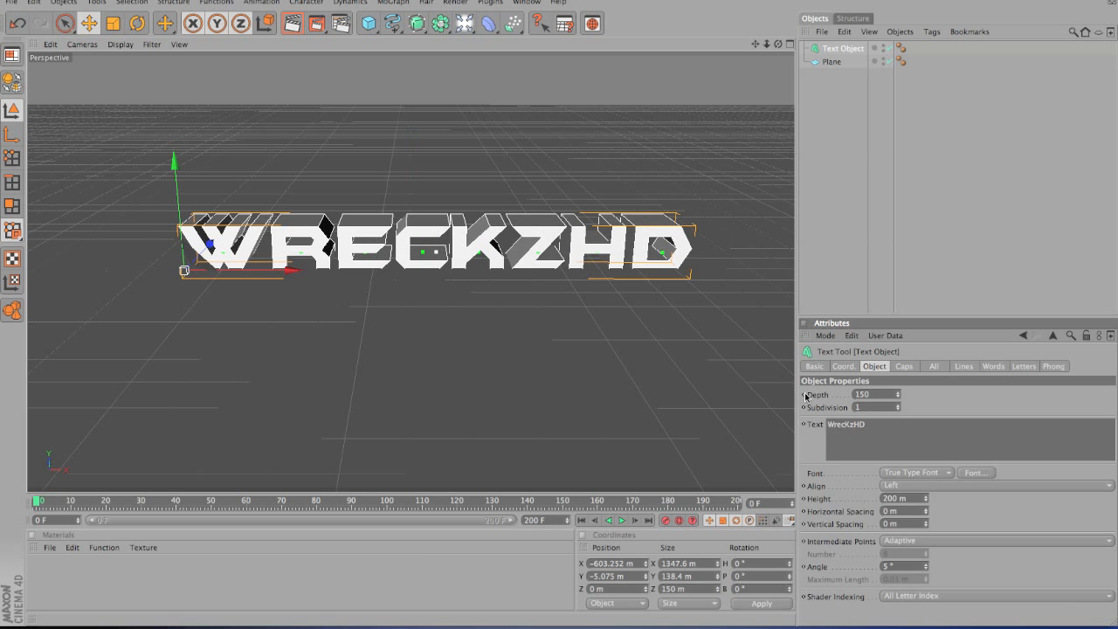
Give the title text Fillet Caps at start and end, and shift it along X to about -630 m.
click(905, 366)
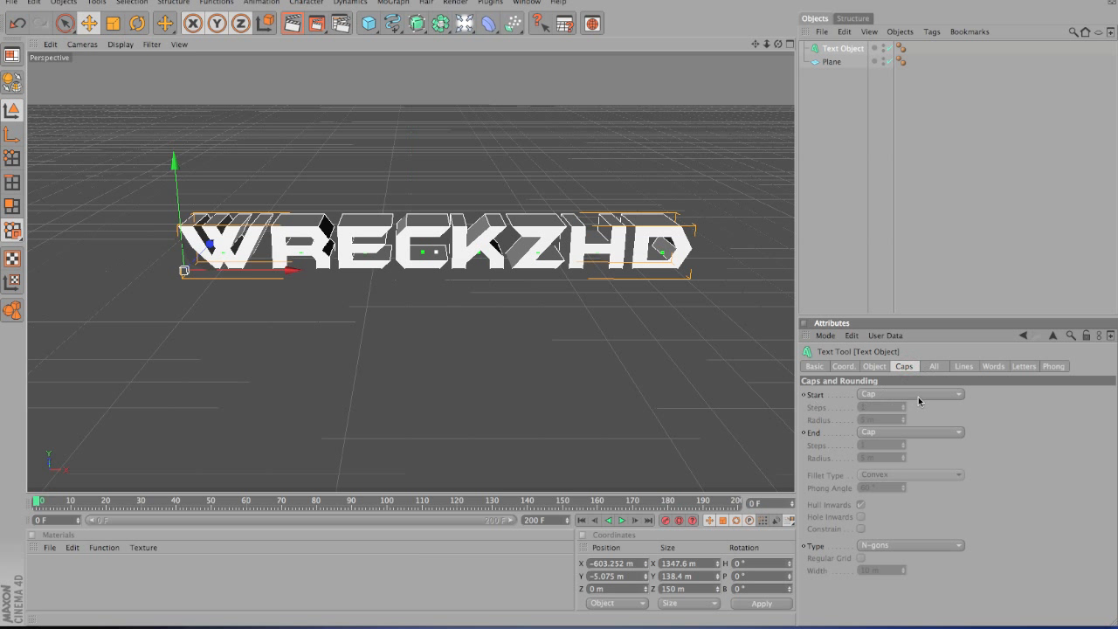
click(919, 395)
click(916, 445)
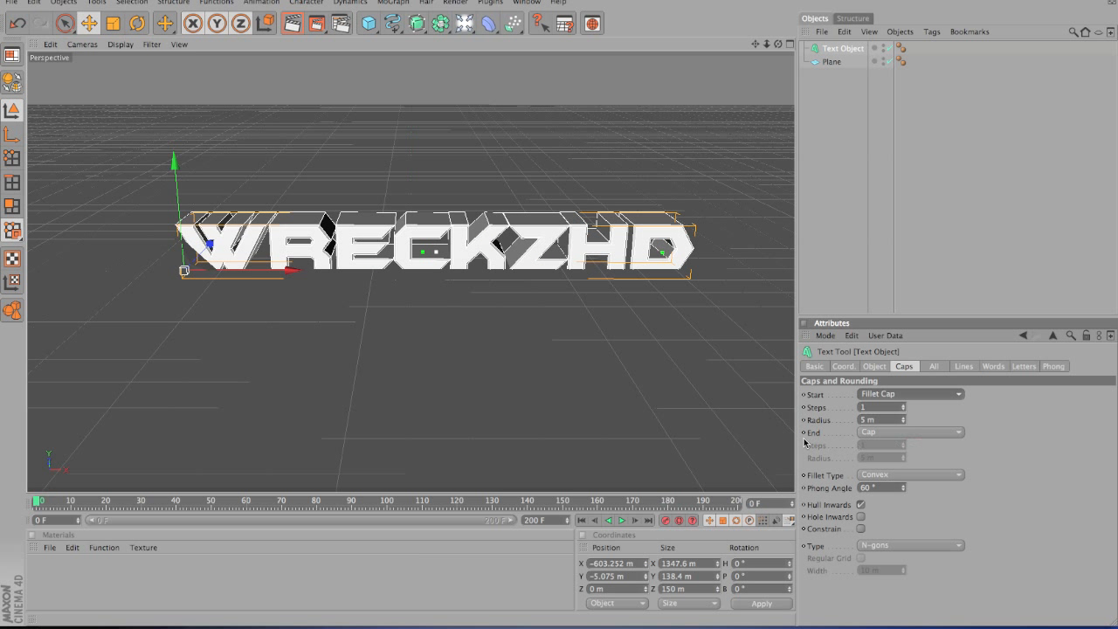
click(883, 433)
click(888, 481)
click(982, 466)
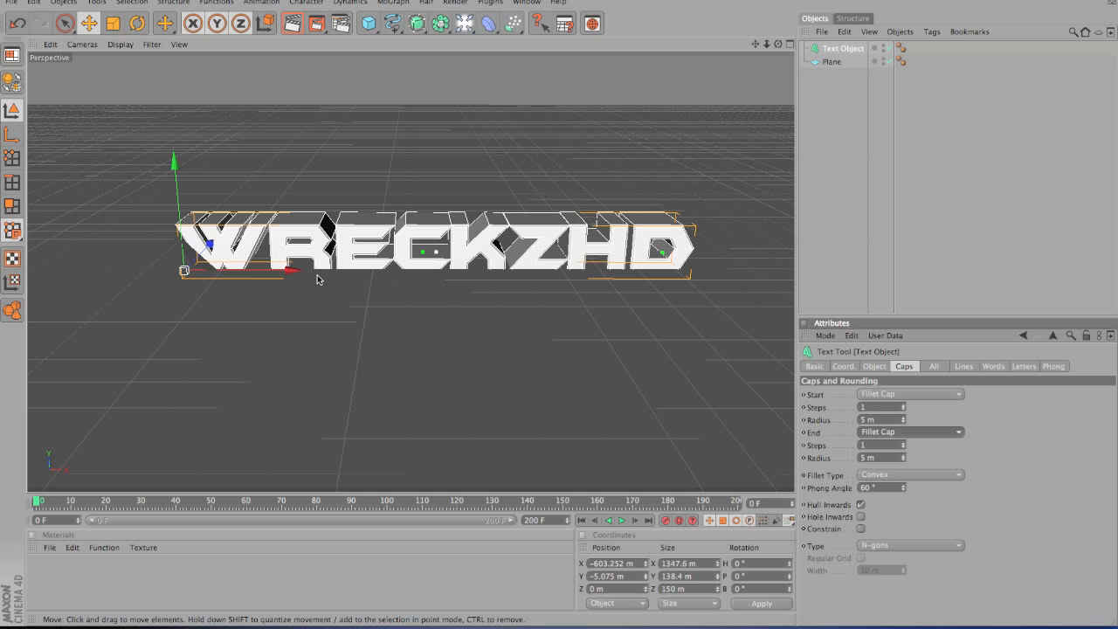
drag(299, 272, 281, 277)
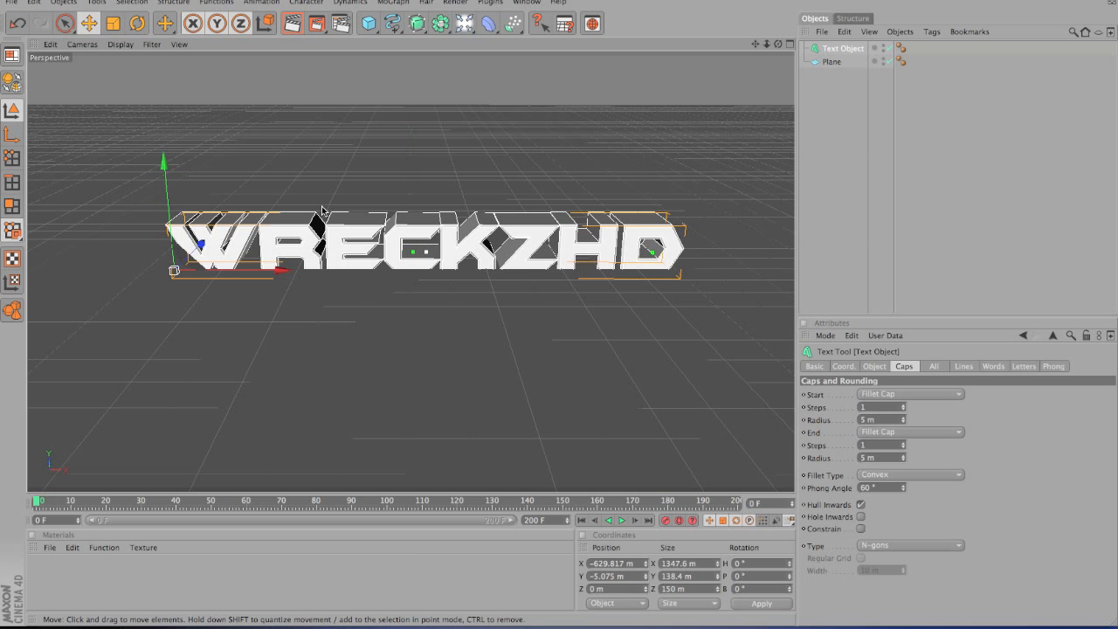
click(419, 59)
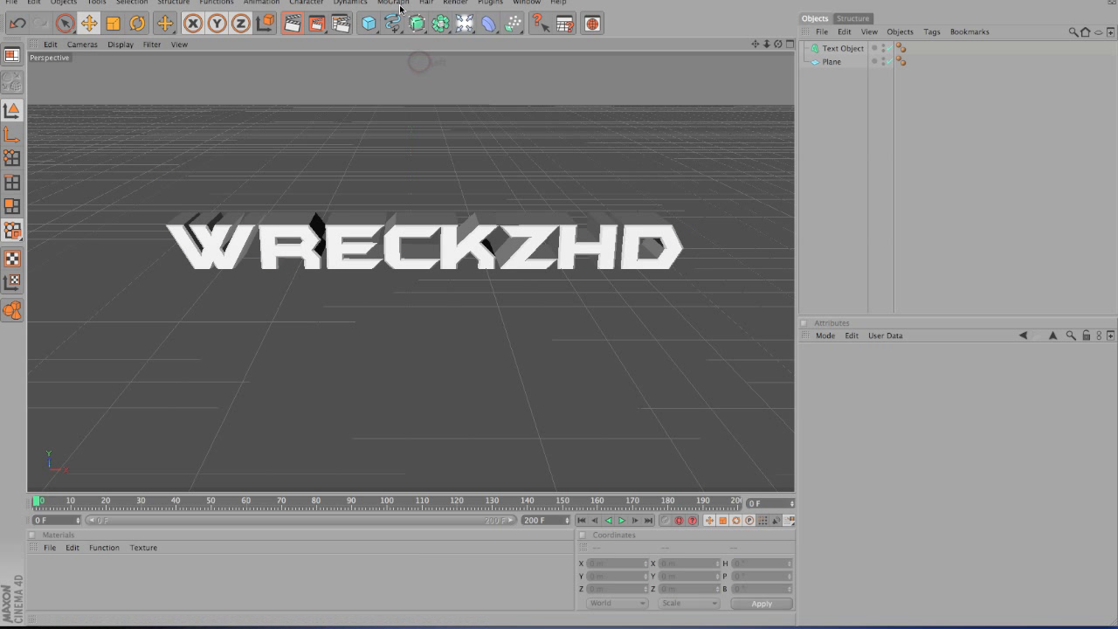
click(400, 9)
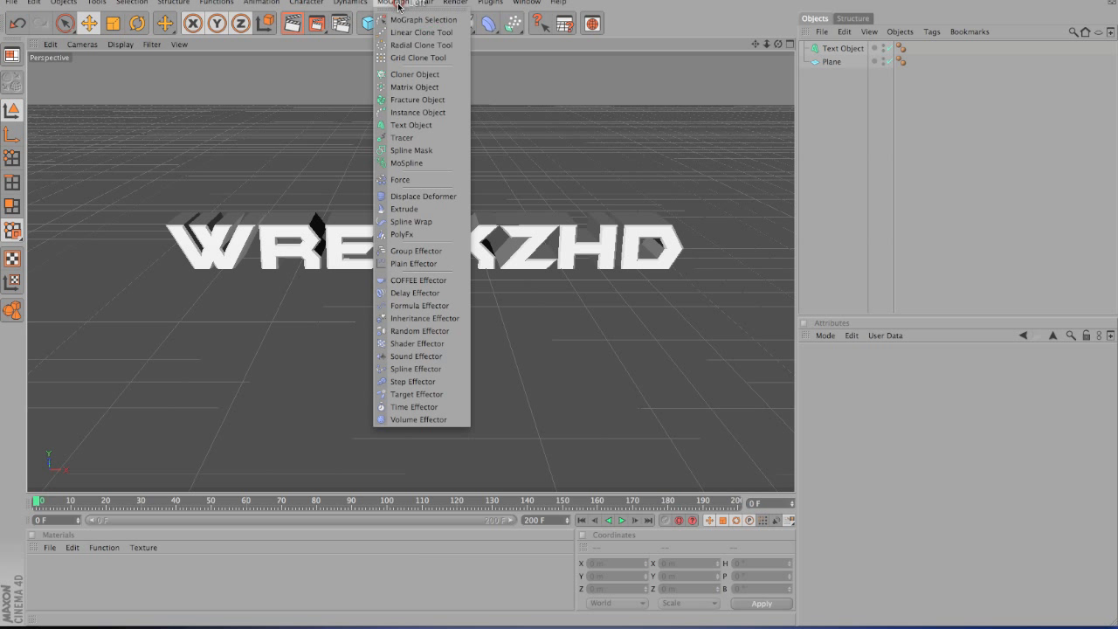
click(424, 130)
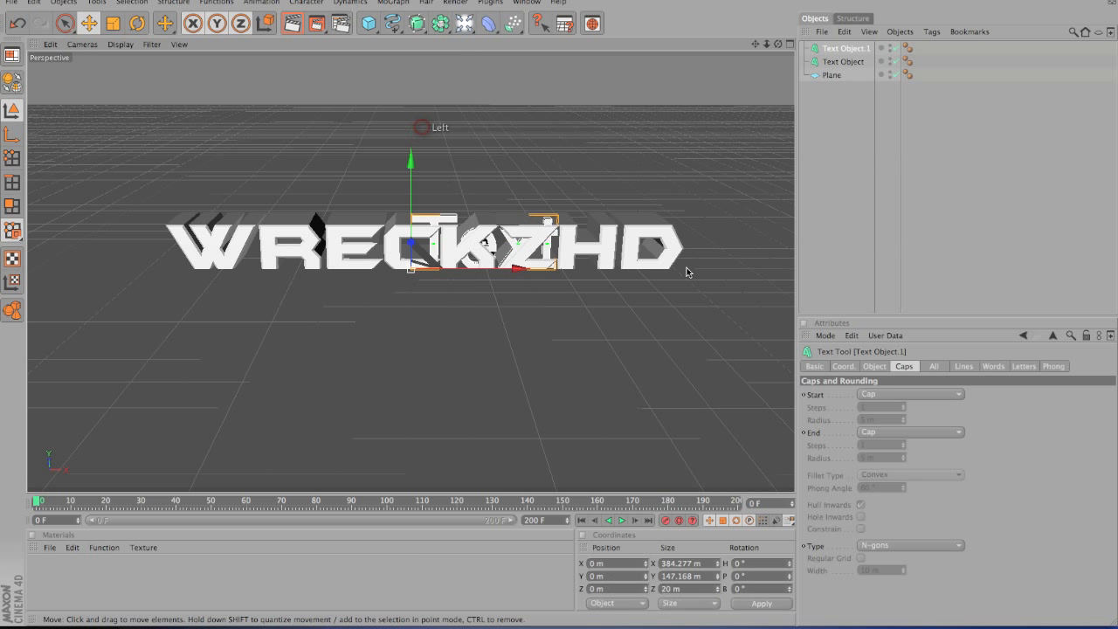
click(875, 366)
click(871, 426)
text(www.YouTube.com/ToXicWrecKzHD)
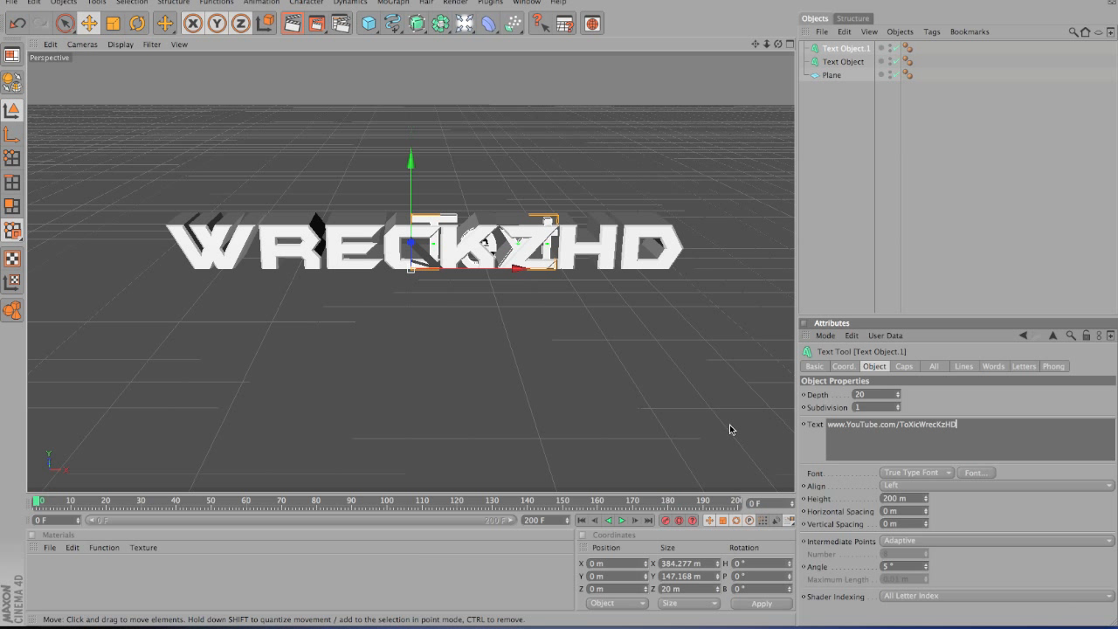
click(921, 393)
Set the URL text's depth to 1 and its font to the BatmanForeverAlte family.
drag(876, 392, 822, 394)
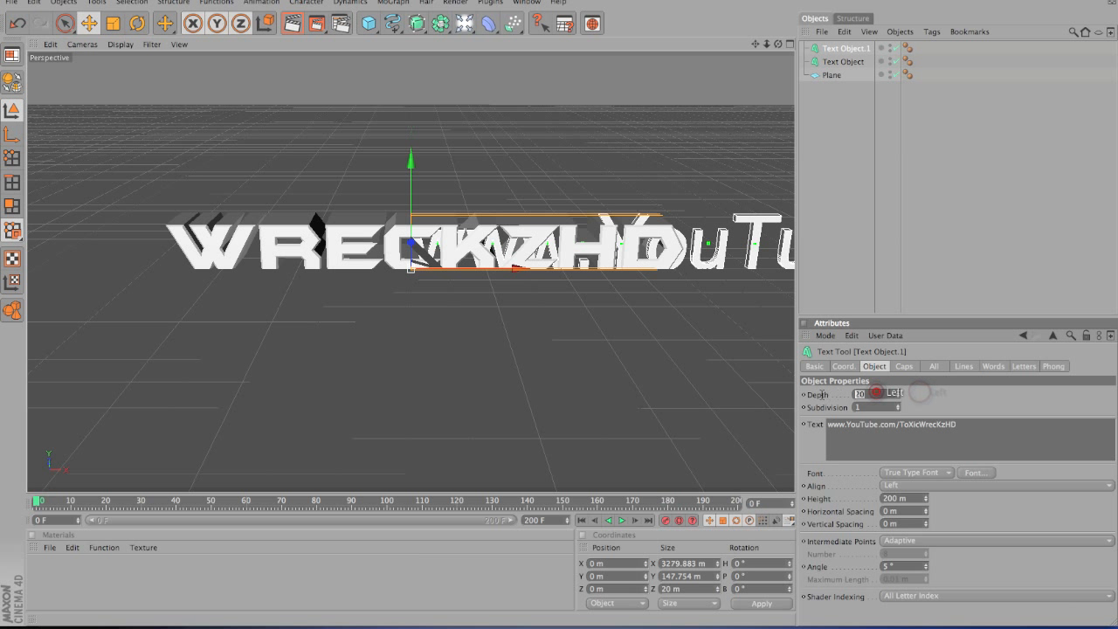
text(1)
click(928, 396)
click(974, 473)
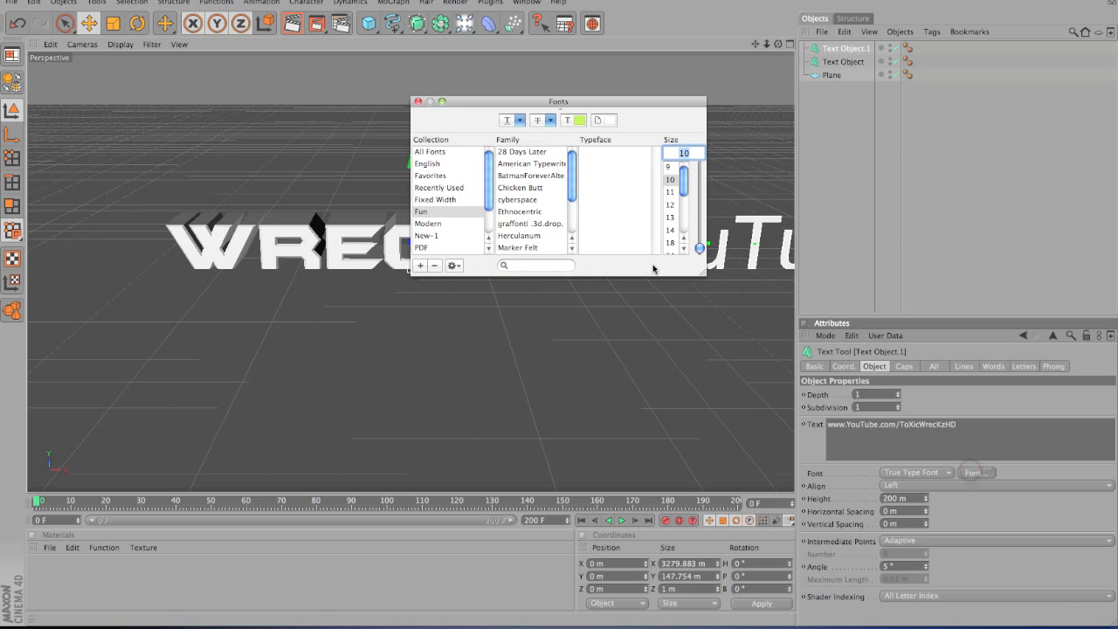
click(515, 178)
click(418, 101)
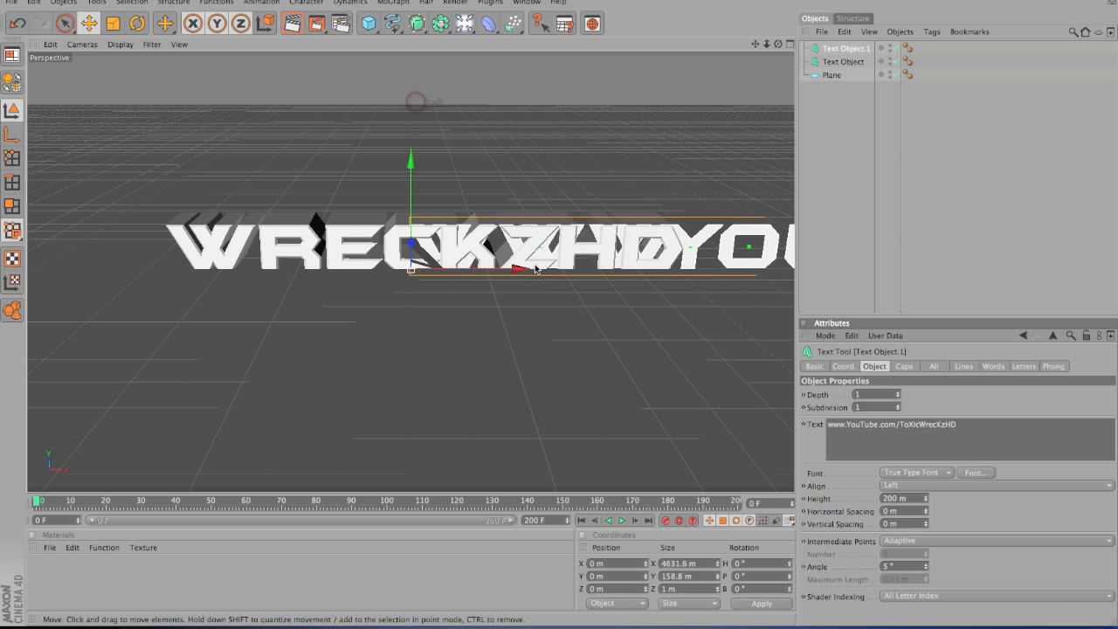
Move the URL text to about X -1367 m and scale it down uniformly to about 1494 m wide.
drag(537, 268, 390, 264)
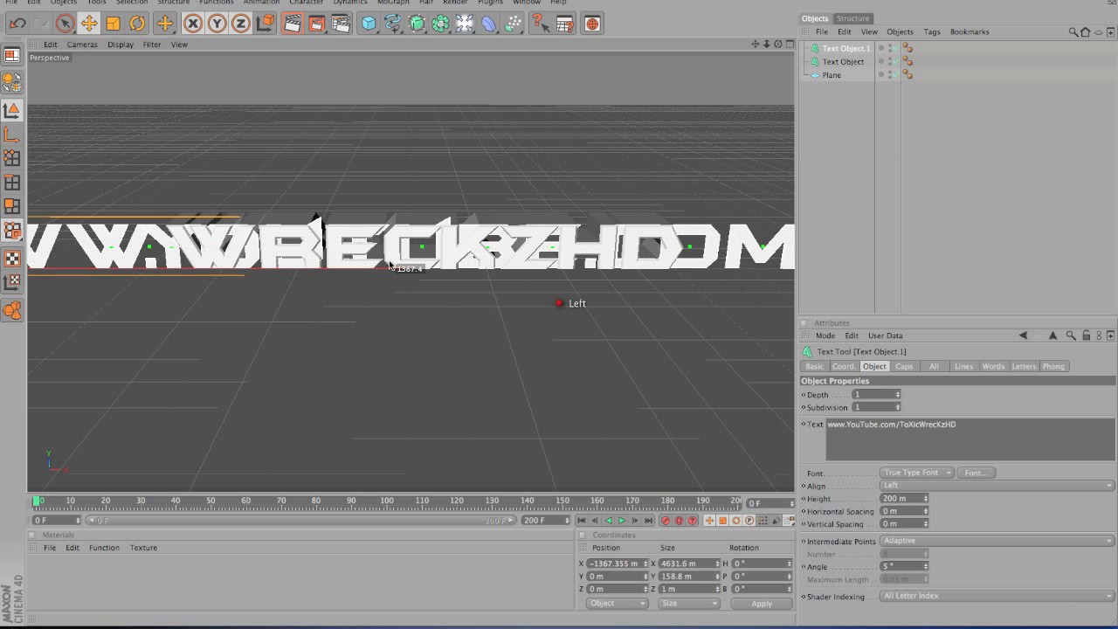
click(107, 22)
drag(527, 247, 514, 248)
drag(559, 306, 382, 270)
Position the URL text centred in front of the title at about X -727 m and Z -409 m, and deselect it.
click(89, 23)
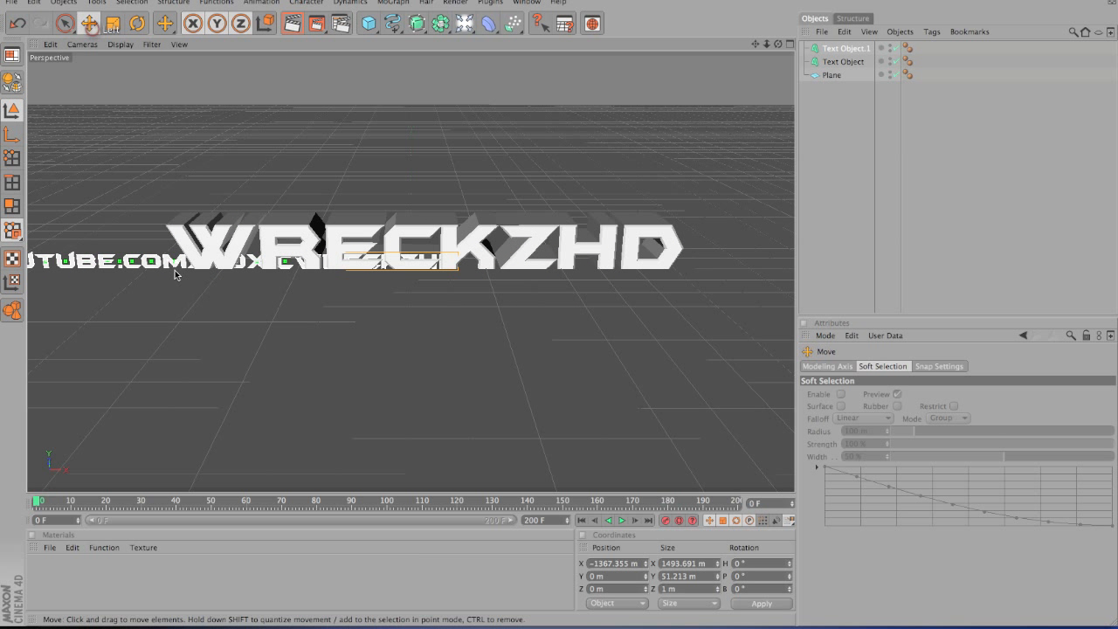
mouse_move(214, 271)
mouse_down()
mouse_move(565, 302)
mouse_move(214, 271)
mouse_up()
mouse_move(142, 222)
mouse_down()
mouse_move(537, 342)
mouse_move(559, 306)
mouse_move(184, 148)
mouse_move(142, 222)
mouse_up()
drag(148, 294, 559, 306)
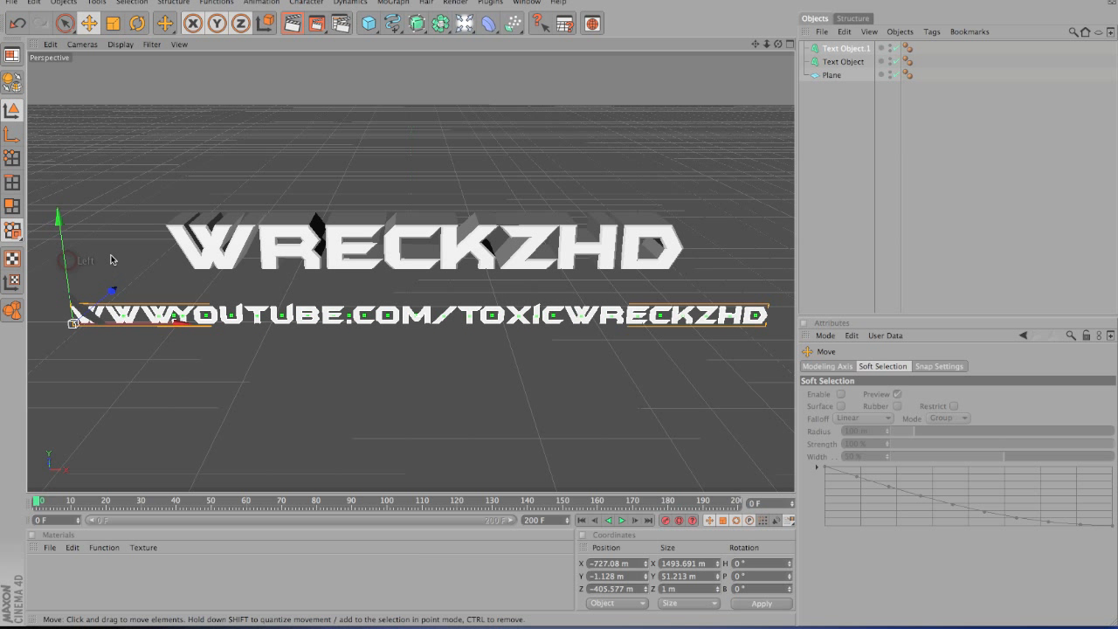
drag(109, 294, 108, 296)
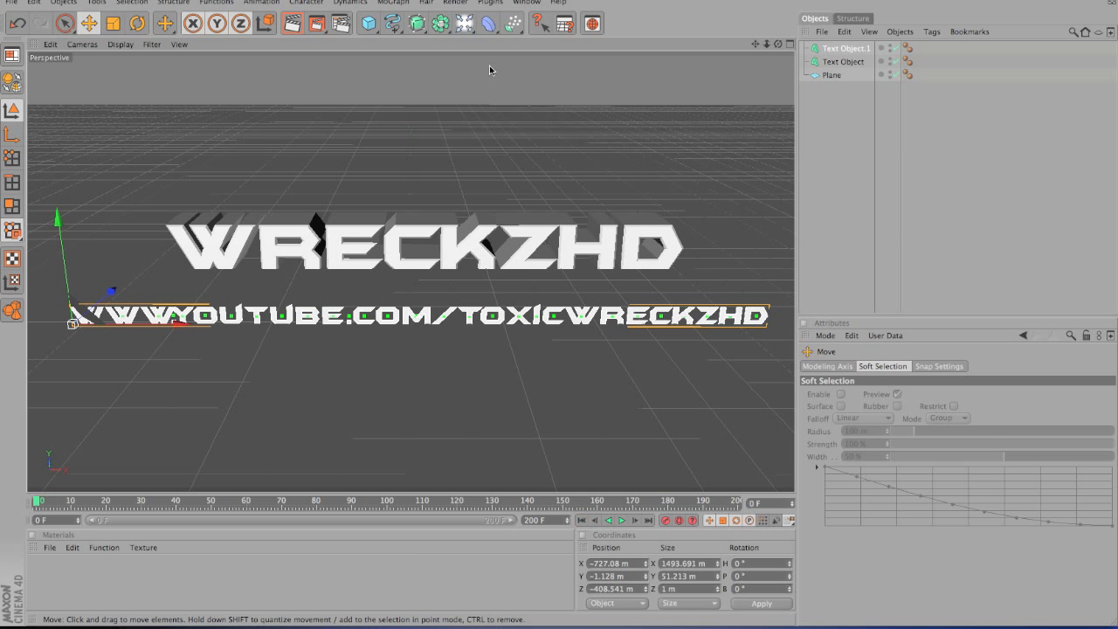
click(437, 382)
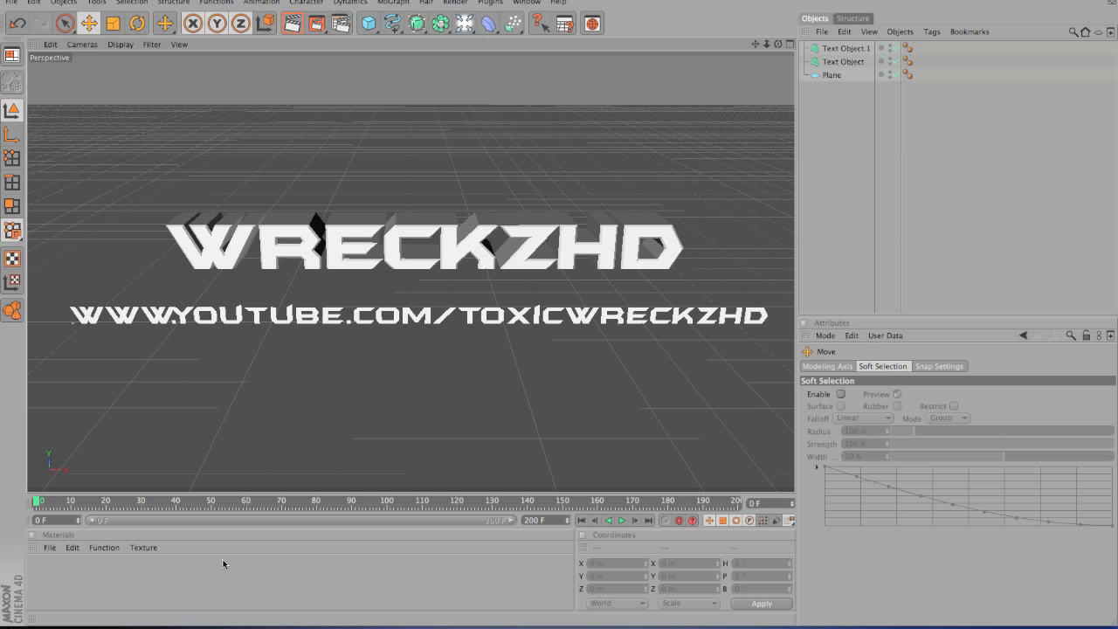
Create a new default material for the scene.
double_click(69, 570)
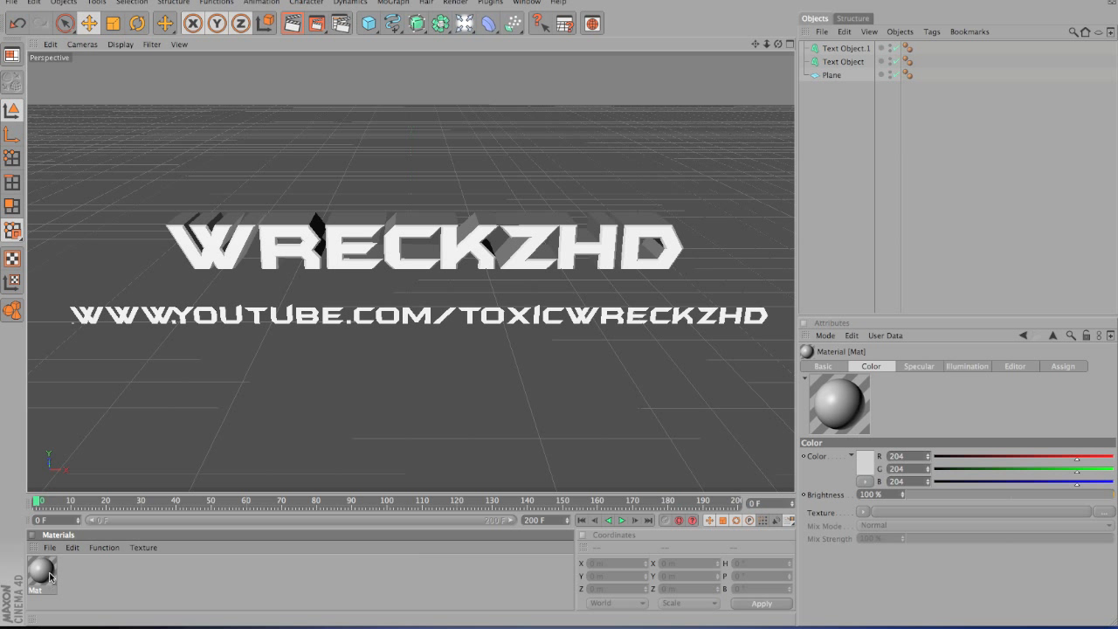
key(Delete)
click(50, 547)
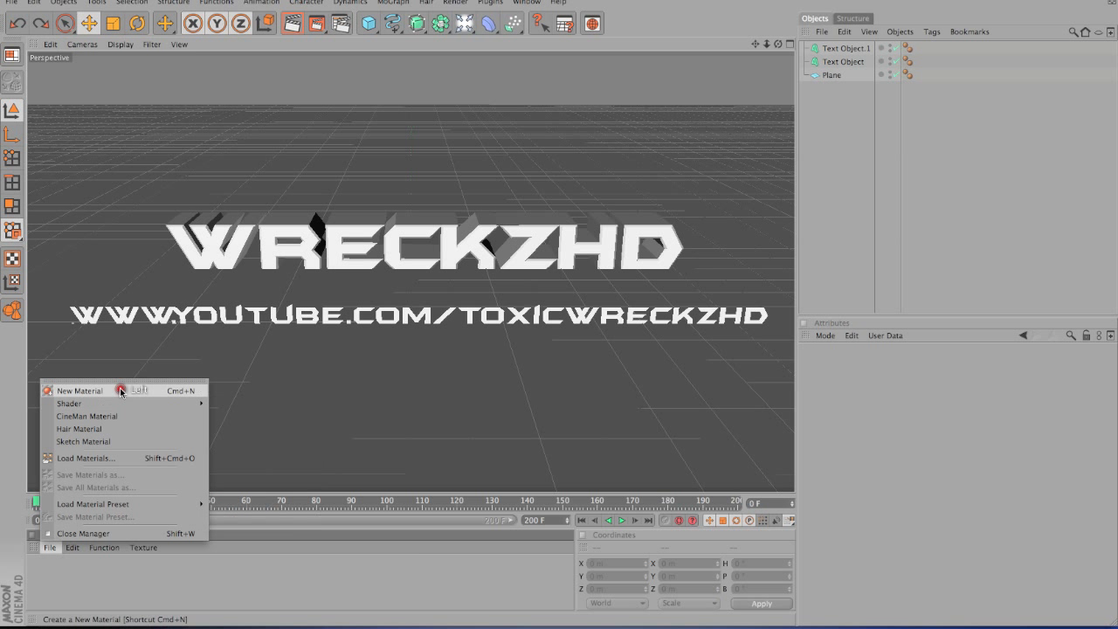
click(120, 391)
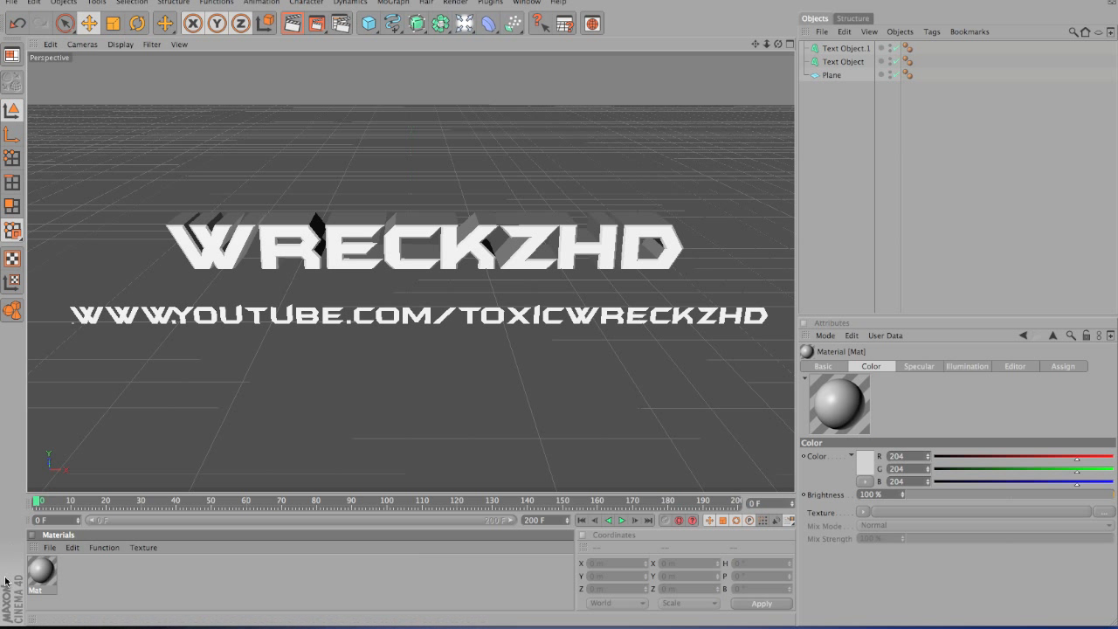
Set the new material's color to dark grey, about RGB 90, 89, 89.
double_click(45, 575)
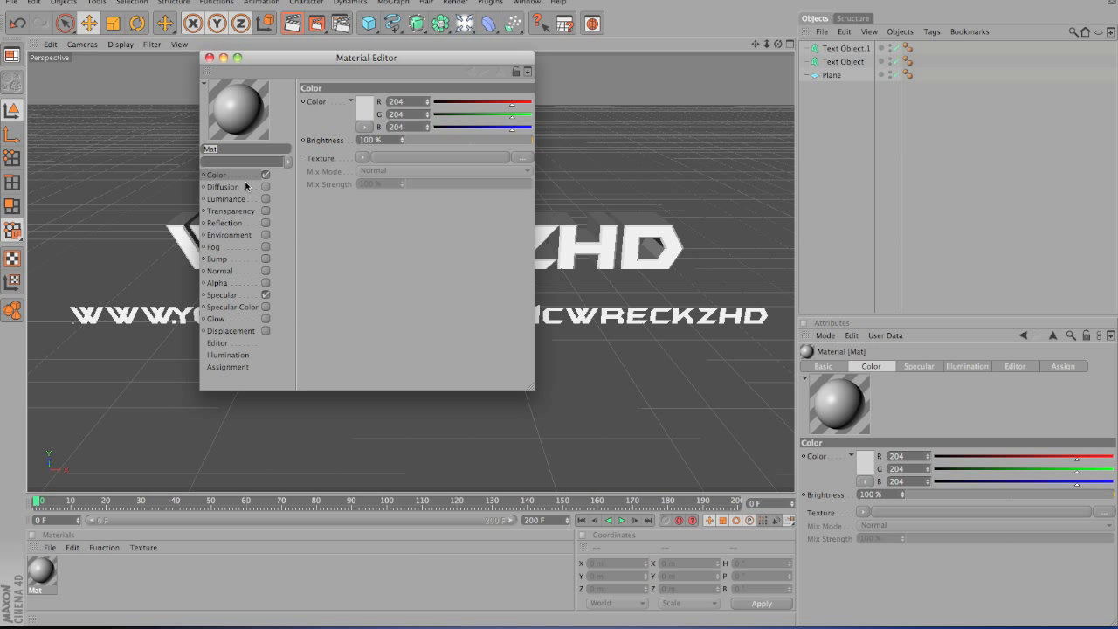
click(364, 107)
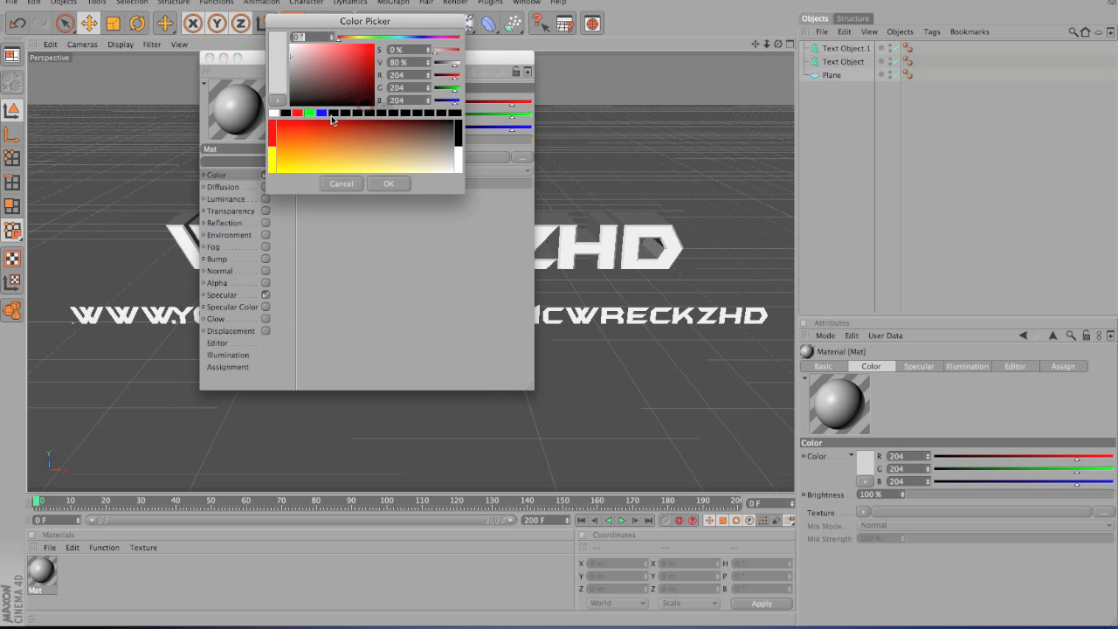
drag(295, 62, 290, 140)
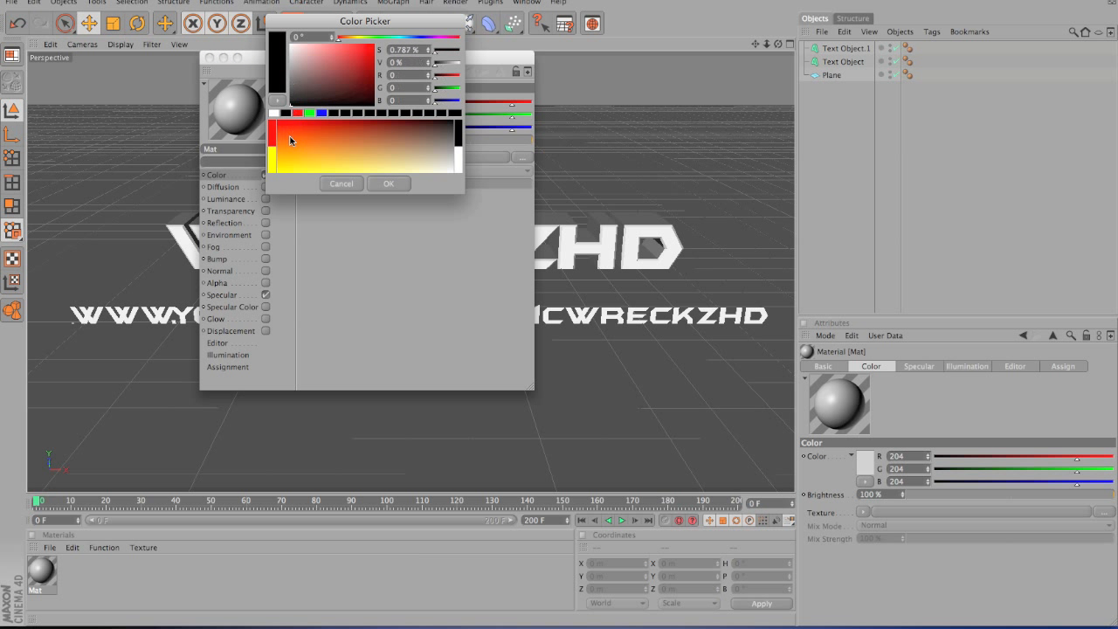
drag(291, 98, 291, 88)
click(384, 183)
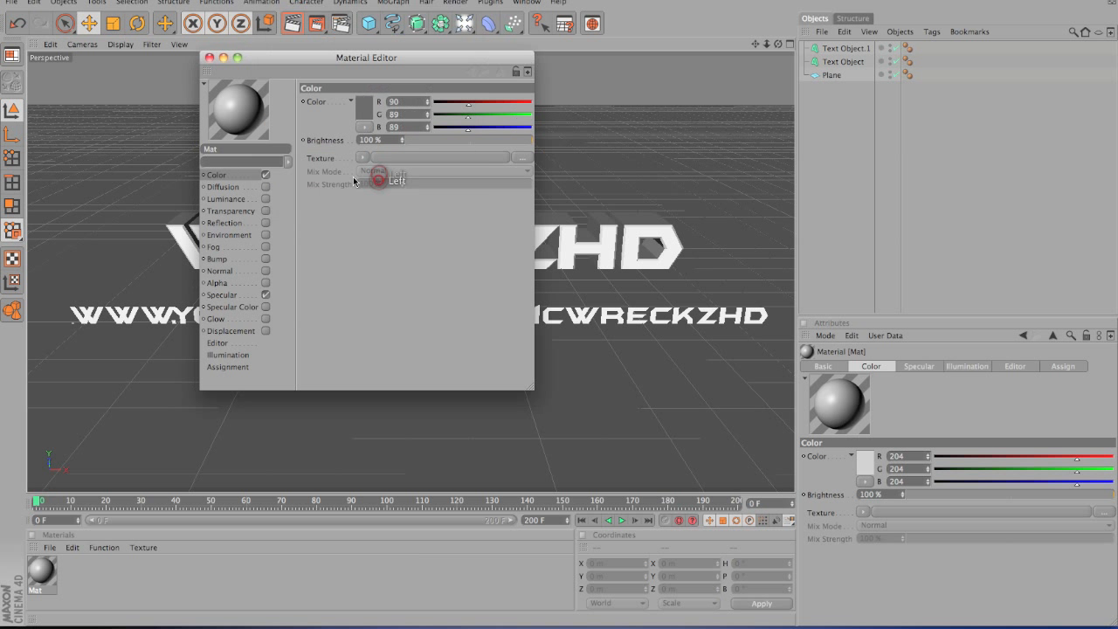
Enable reflection on the dark grey material and set the reflection brightness to 25%.
click(265, 223)
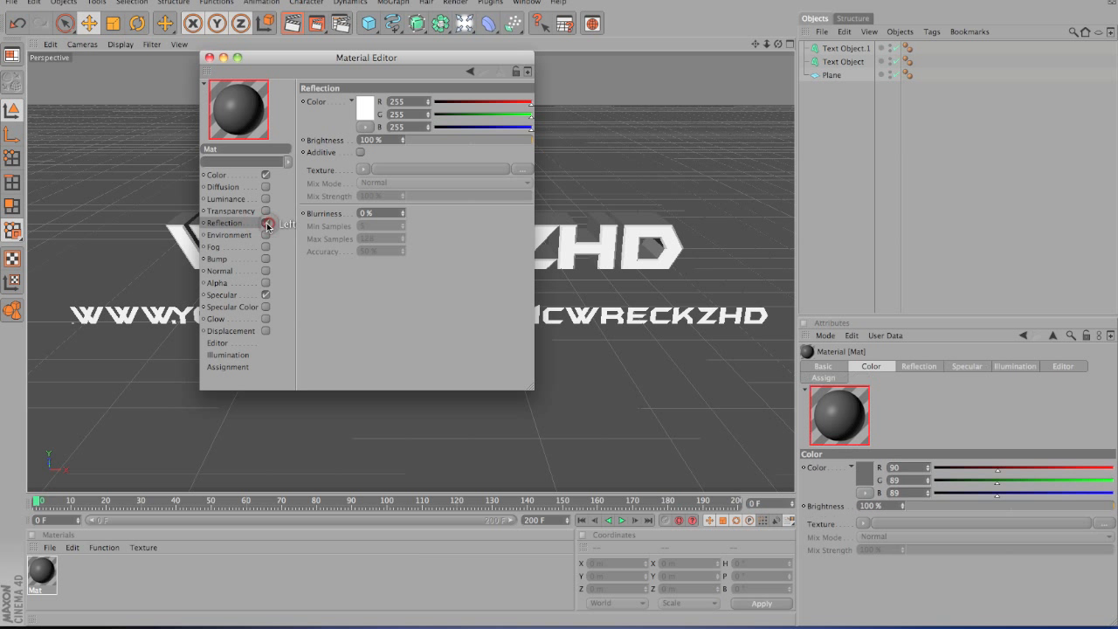
double_click(371, 139)
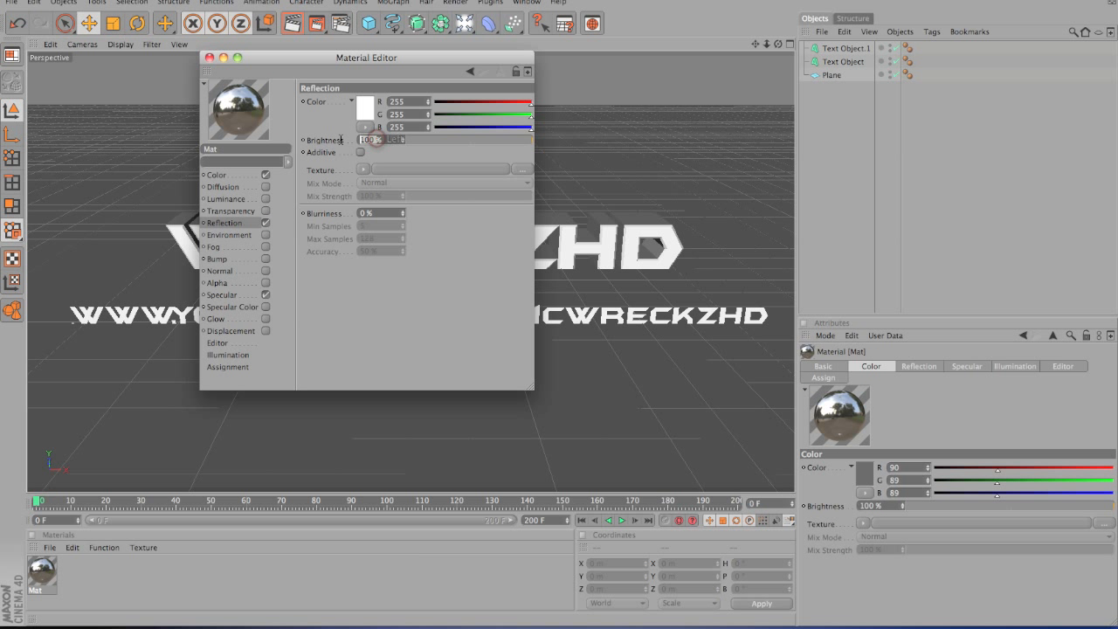
text(25)
key(Return)
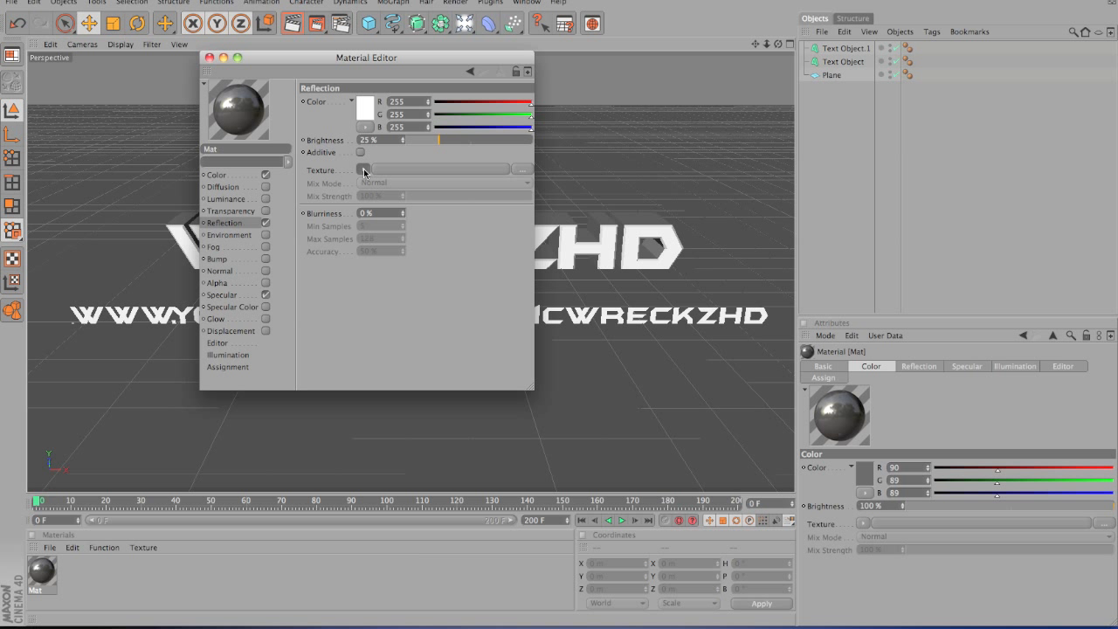
Give the dark grey material's reflection a Fresnel texture with 25% mix strength and 35% blurriness.
click(363, 171)
click(392, 280)
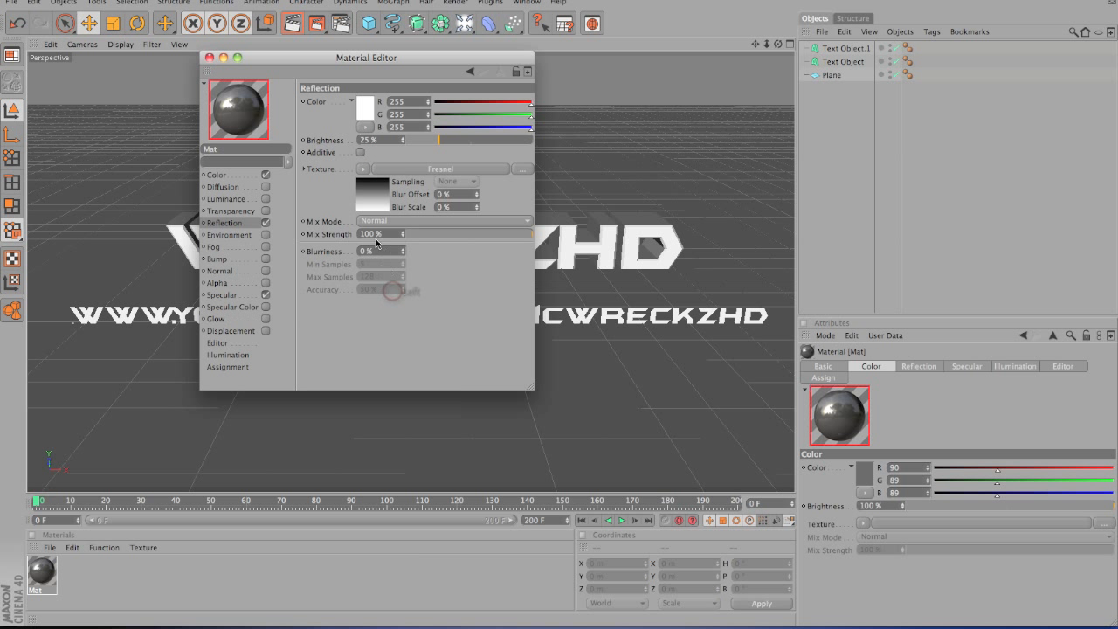
double_click(373, 234)
text(25)
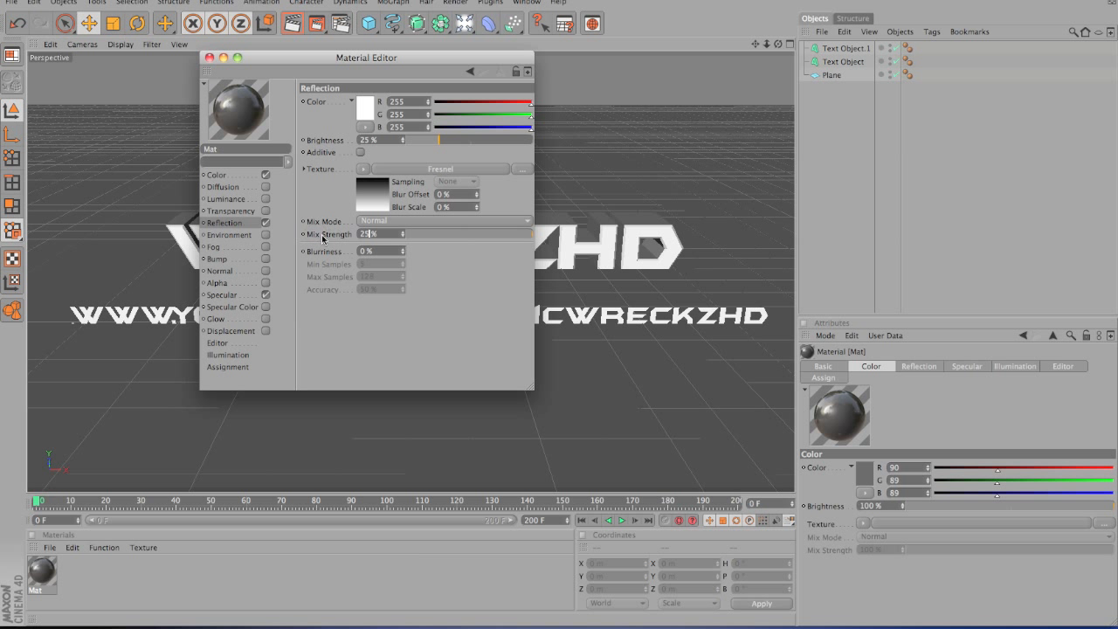
click(429, 253)
drag(374, 251, 321, 253)
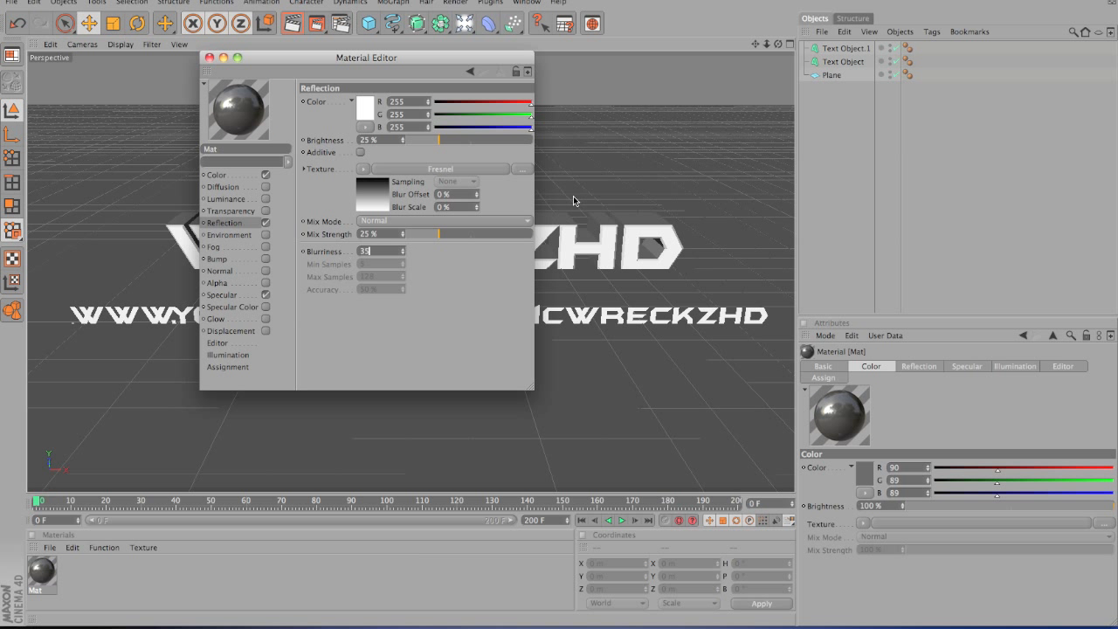
text(35)
key(Return)
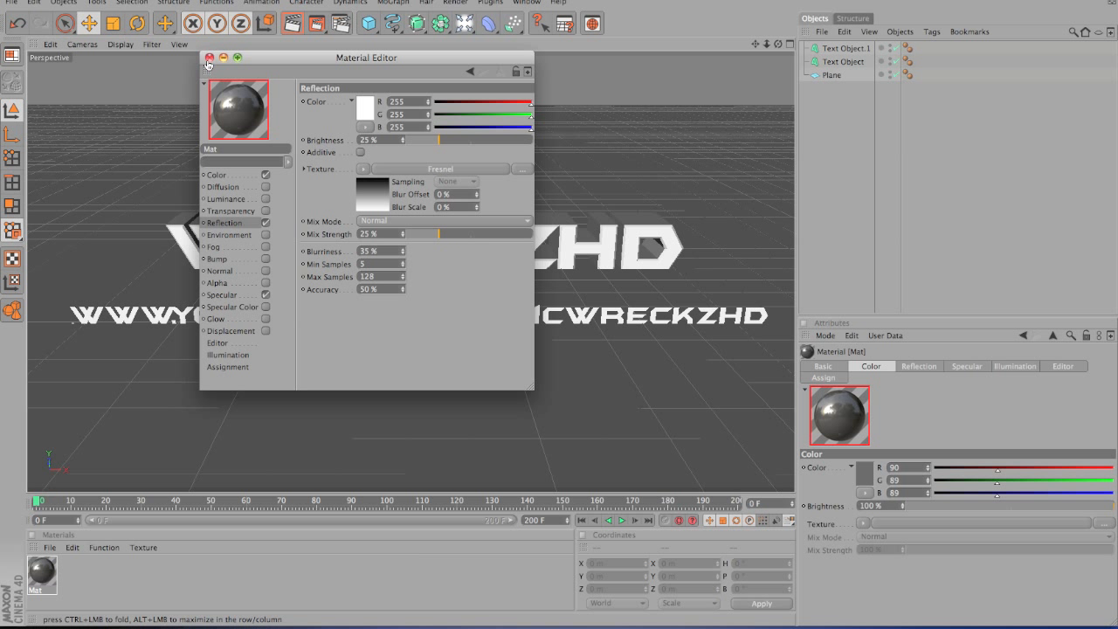
Close the material's settings and apply the dark grey material to the floor plane.
click(209, 58)
drag(47, 557, 840, 75)
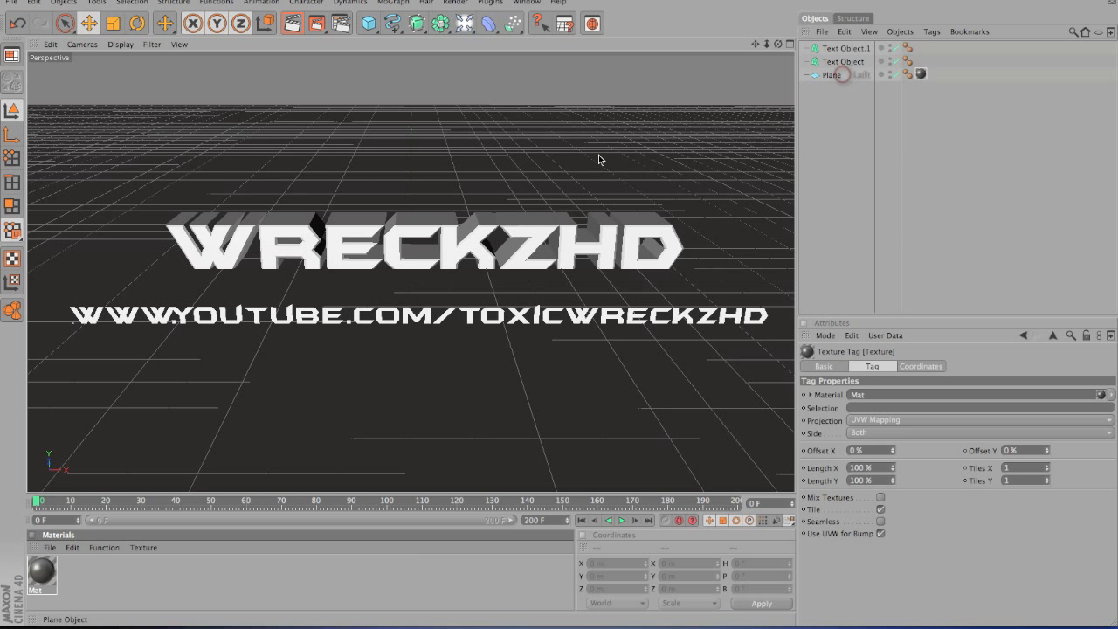
click(140, 578)
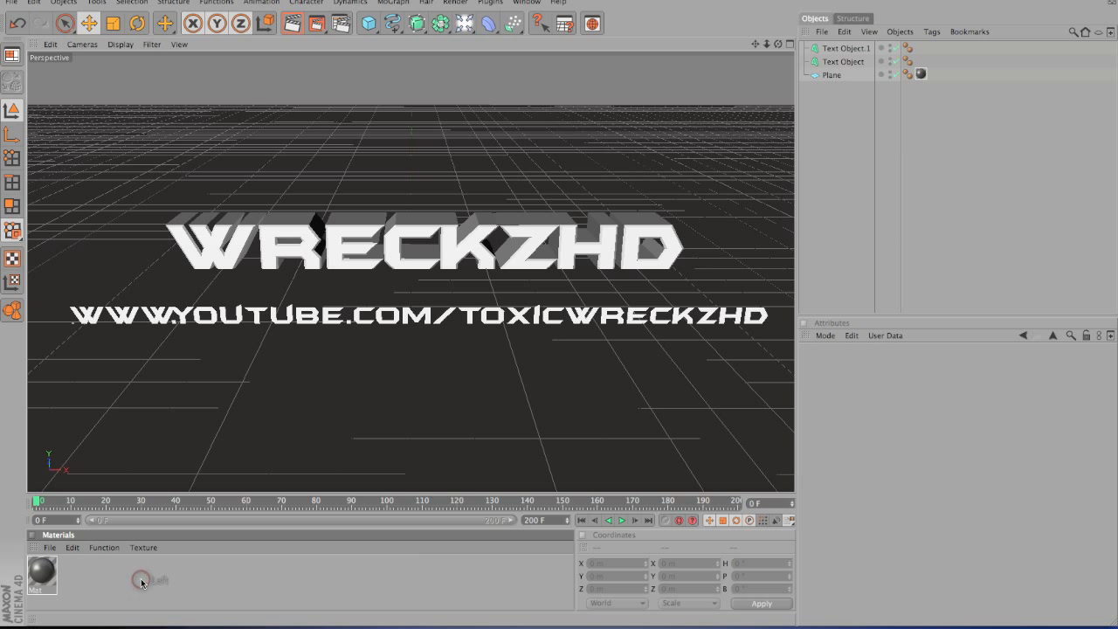
Create a second material and set its color to bright blue, about RGB 11, 155, 233.
double_click(137, 581)
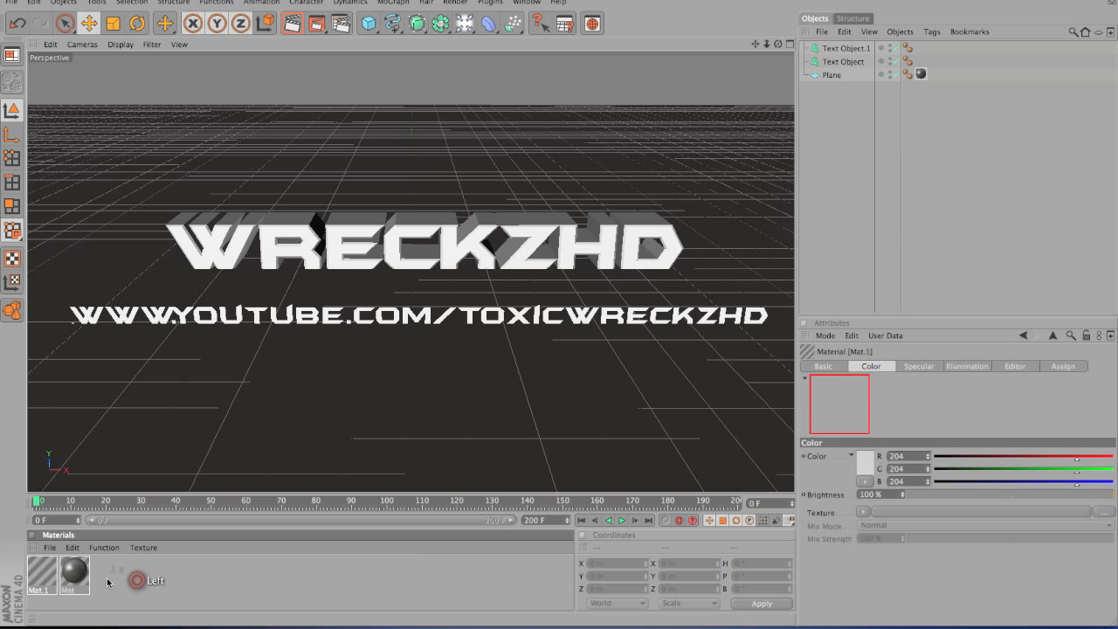
double_click(41, 573)
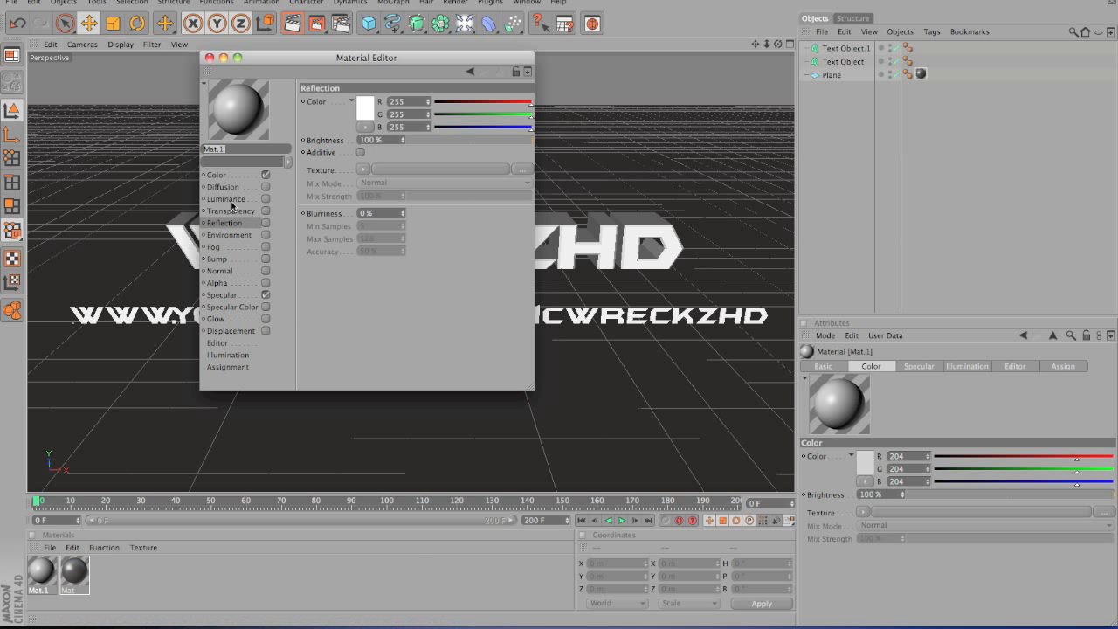
click(218, 175)
click(363, 110)
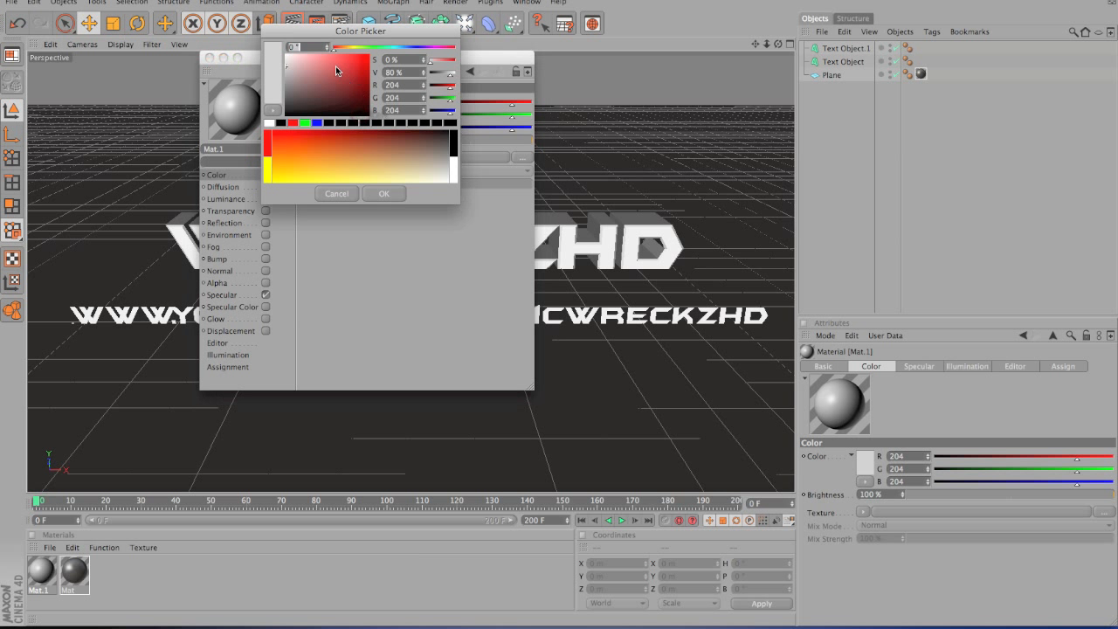
drag(337, 47, 402, 50)
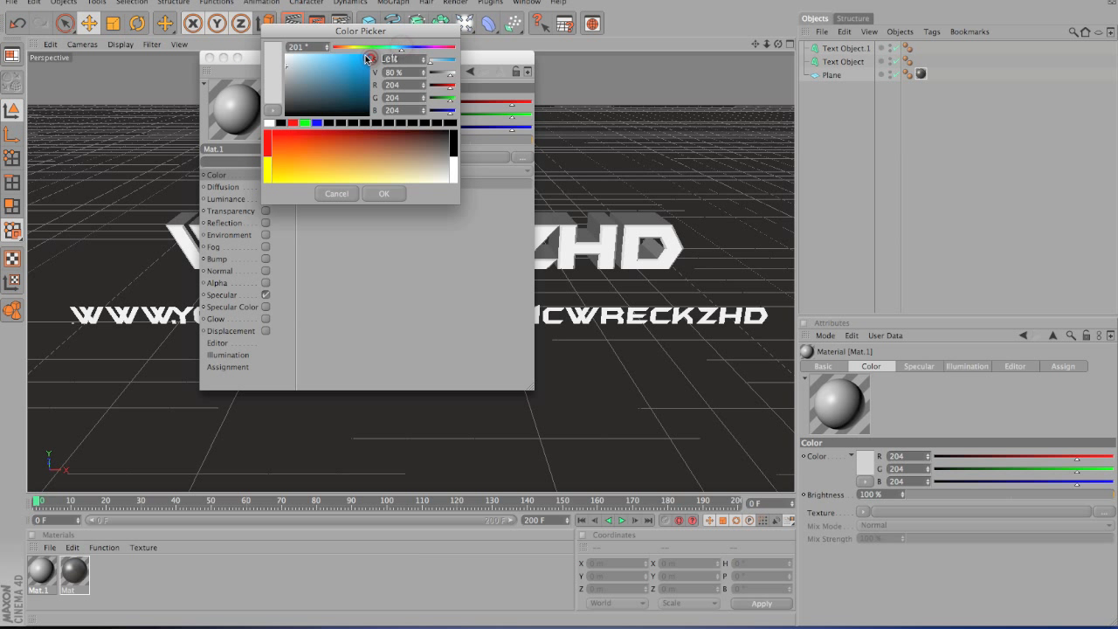
click(402, 192)
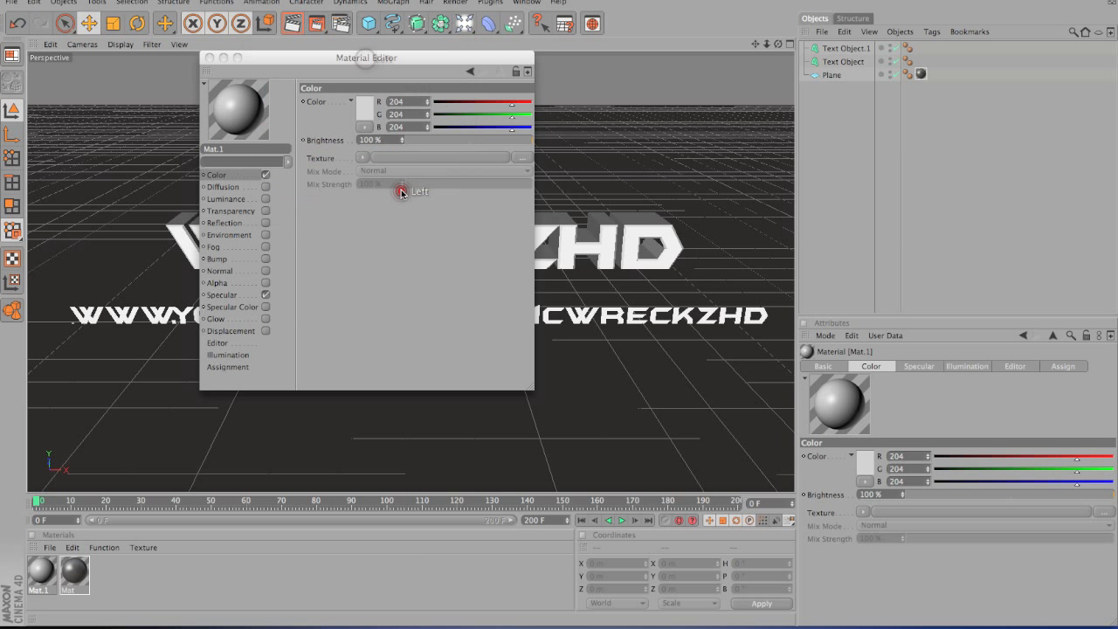
Enable reflection on the blue material and set the reflection brightness to 25%.
click(265, 223)
double_click(374, 140)
text(25)
key(Return)
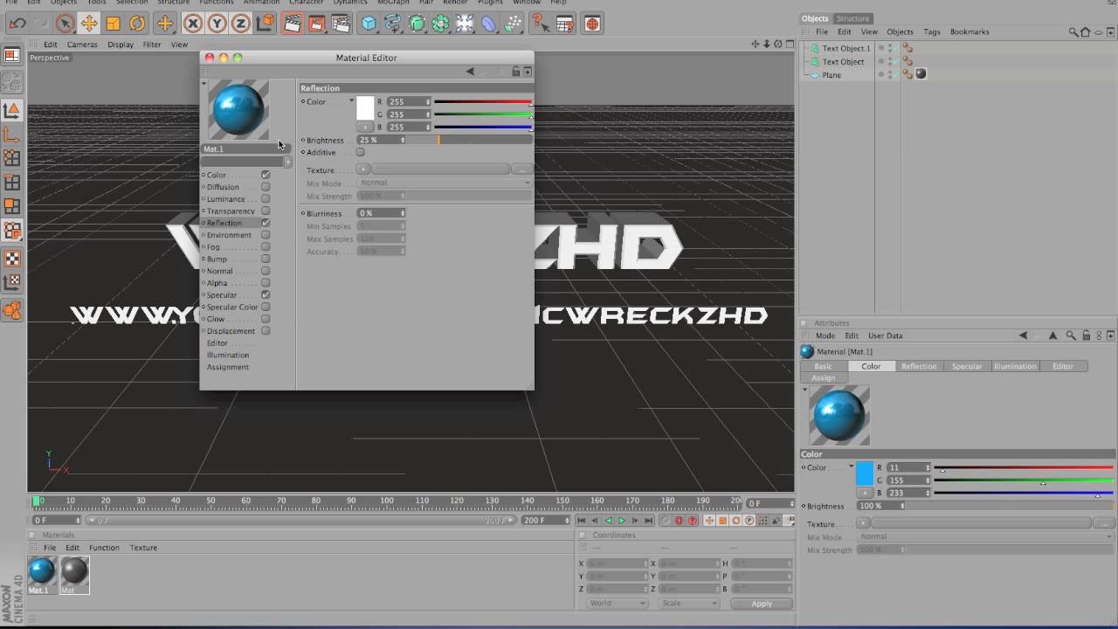
Give the blue material's reflection a Fresnel texture with 25% mix strength and 15% blurriness.
click(364, 170)
click(397, 293)
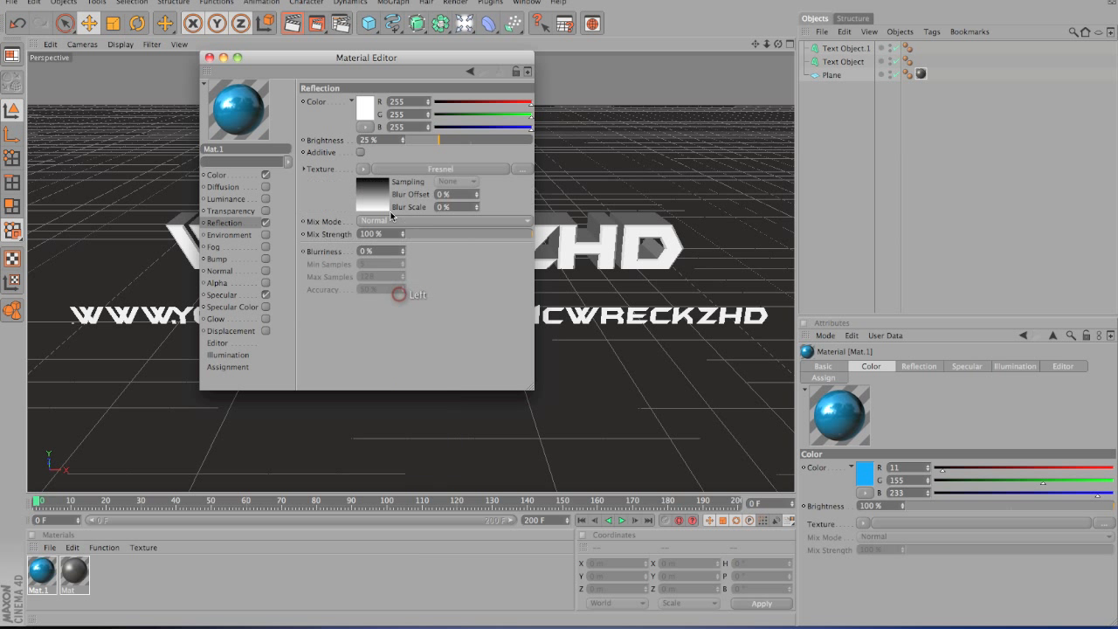
click(381, 234)
text(25)
key(Return)
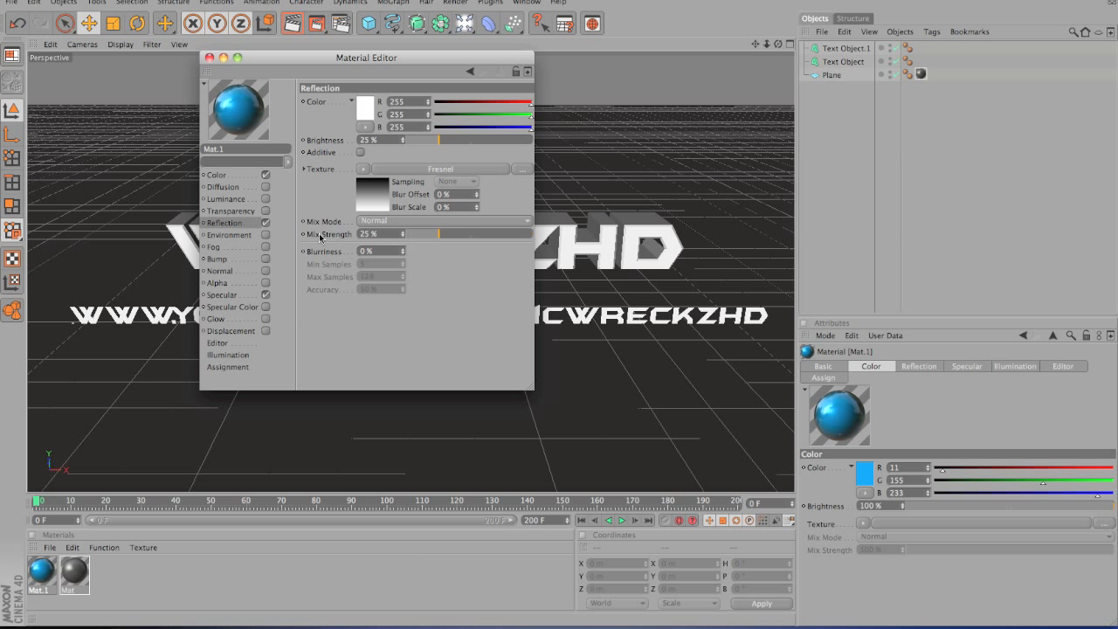
click(379, 252)
text(10)
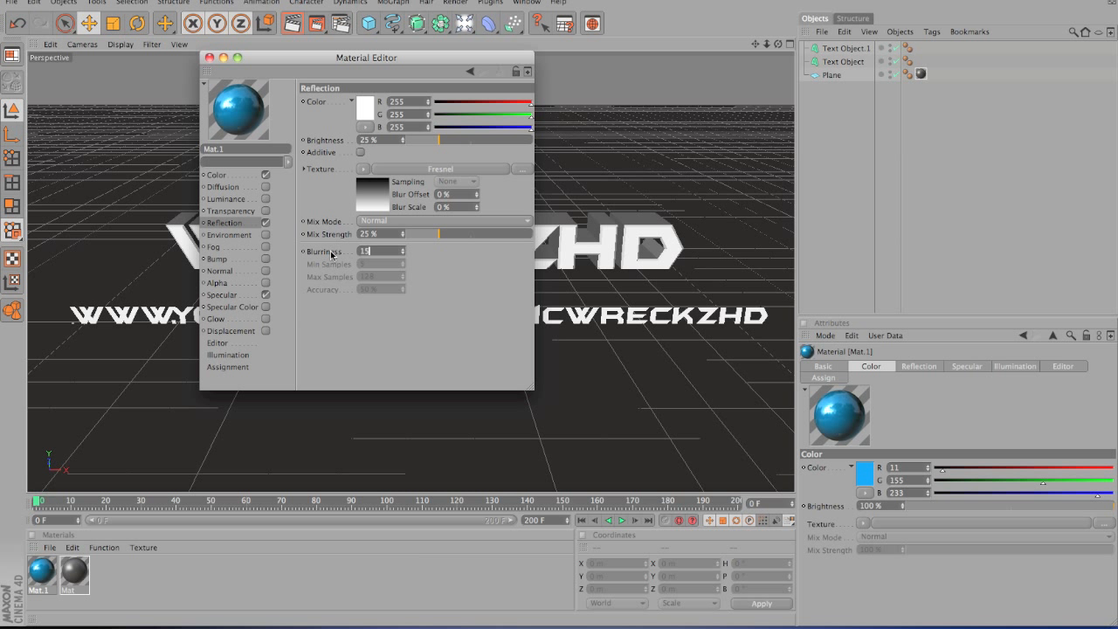
key(Return)
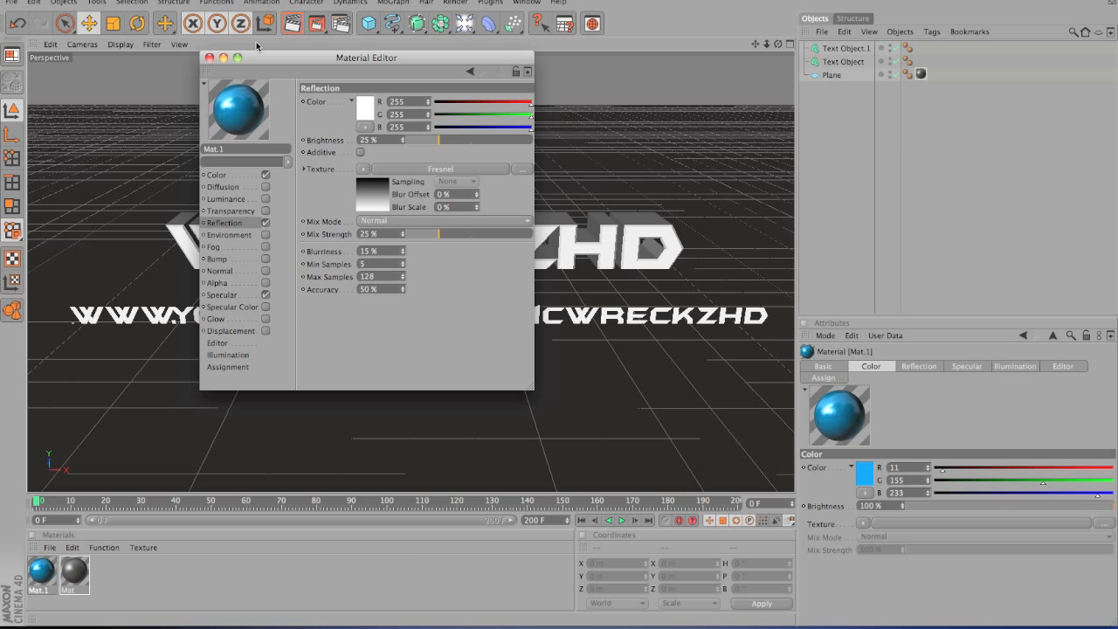
Close the material's settings and apply the blue material to both the title and the URL text objects.
click(209, 57)
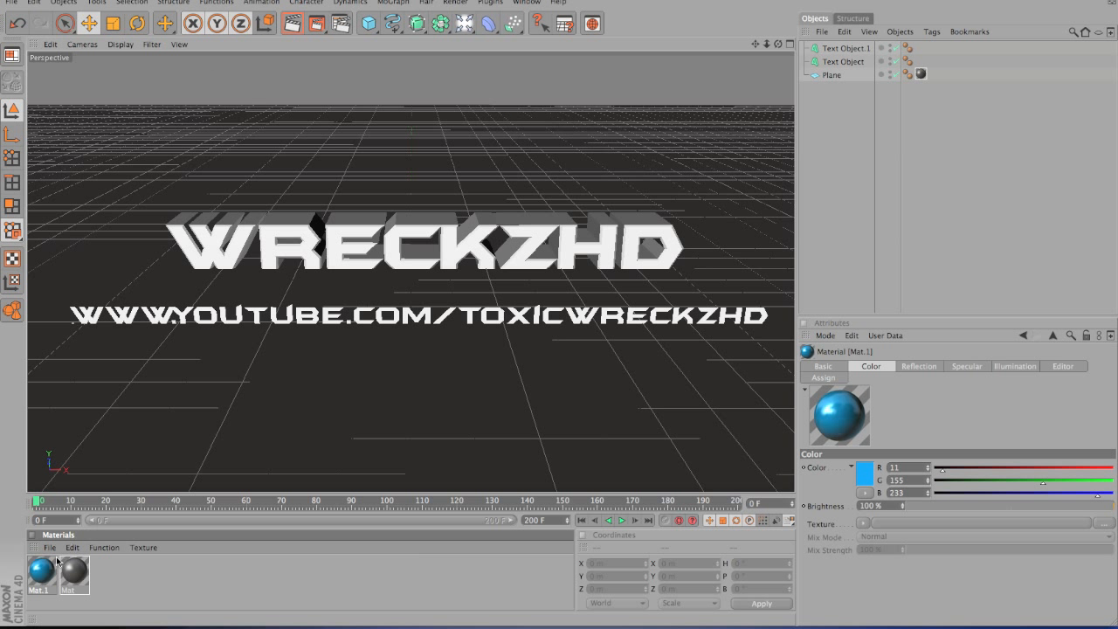
drag(42, 566, 852, 61)
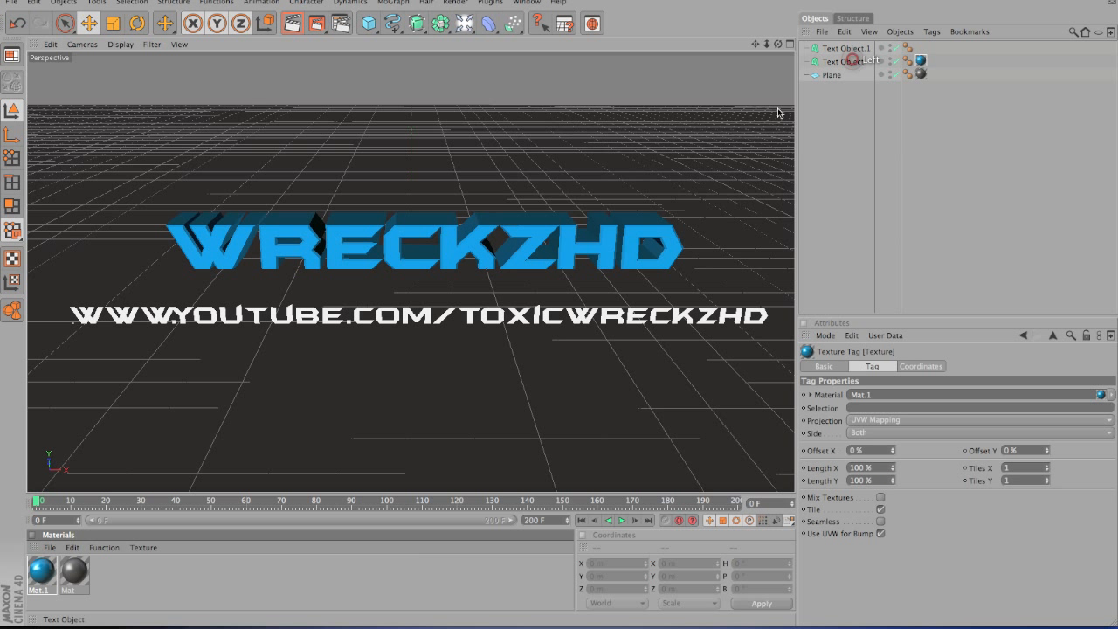
drag(82, 509, 854, 49)
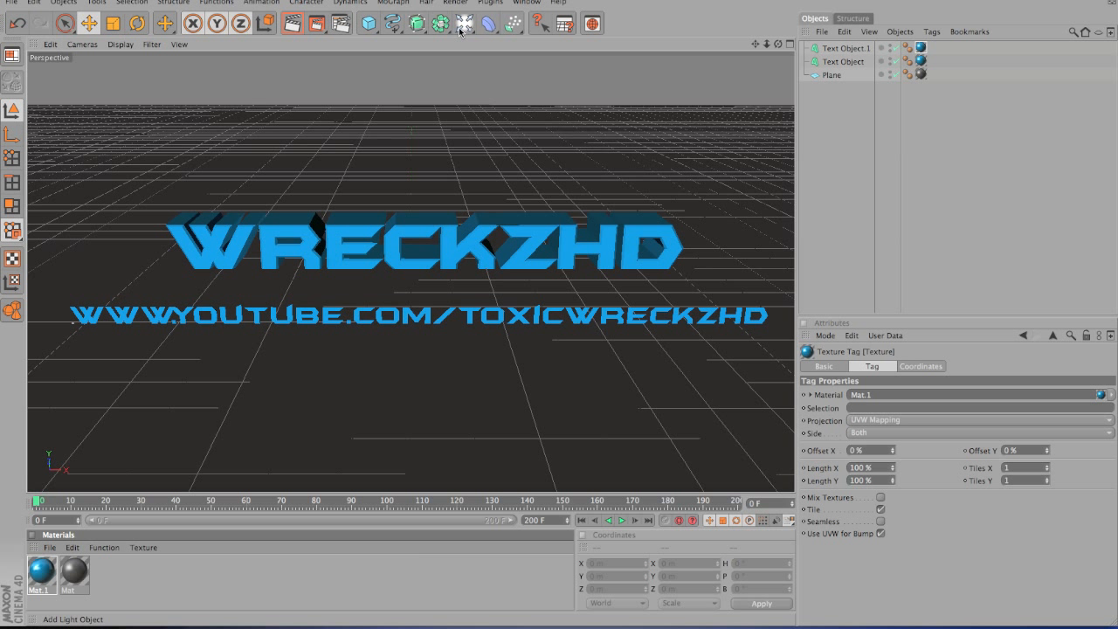
Add a camera to the scene and switch the viewport to look through it.
drag(464, 25, 696, 66)
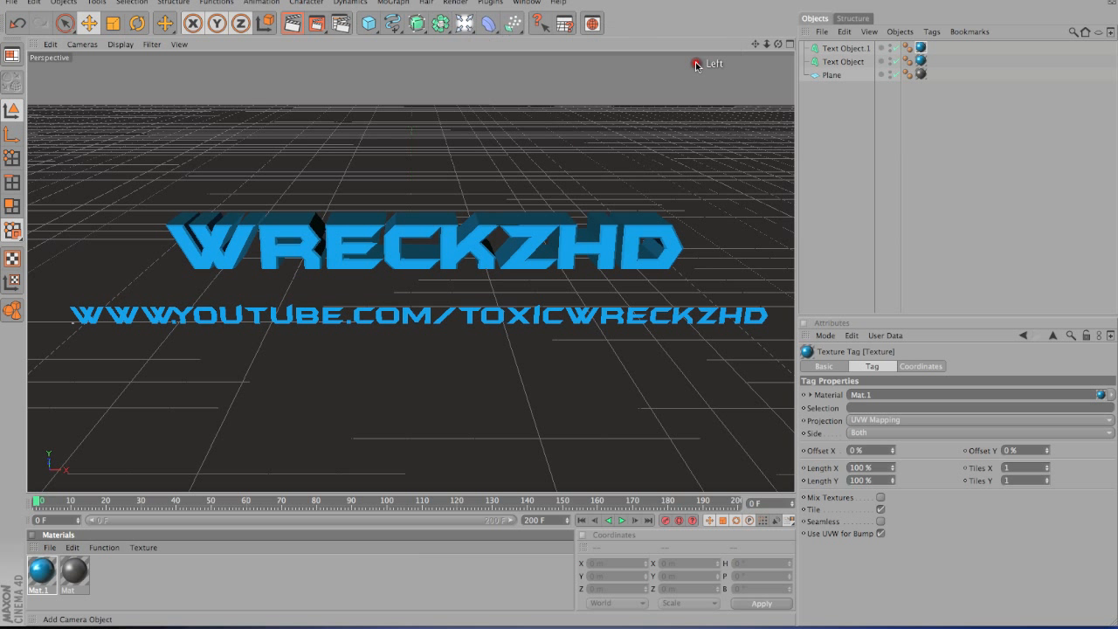
click(82, 44)
mouse_move(106, 65)
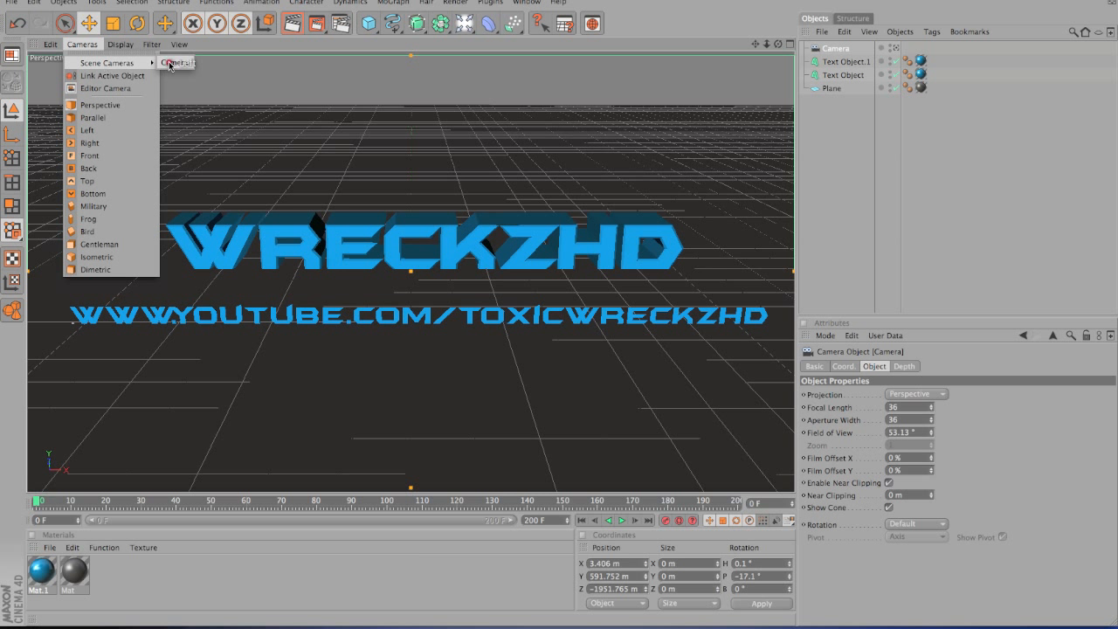
click(170, 64)
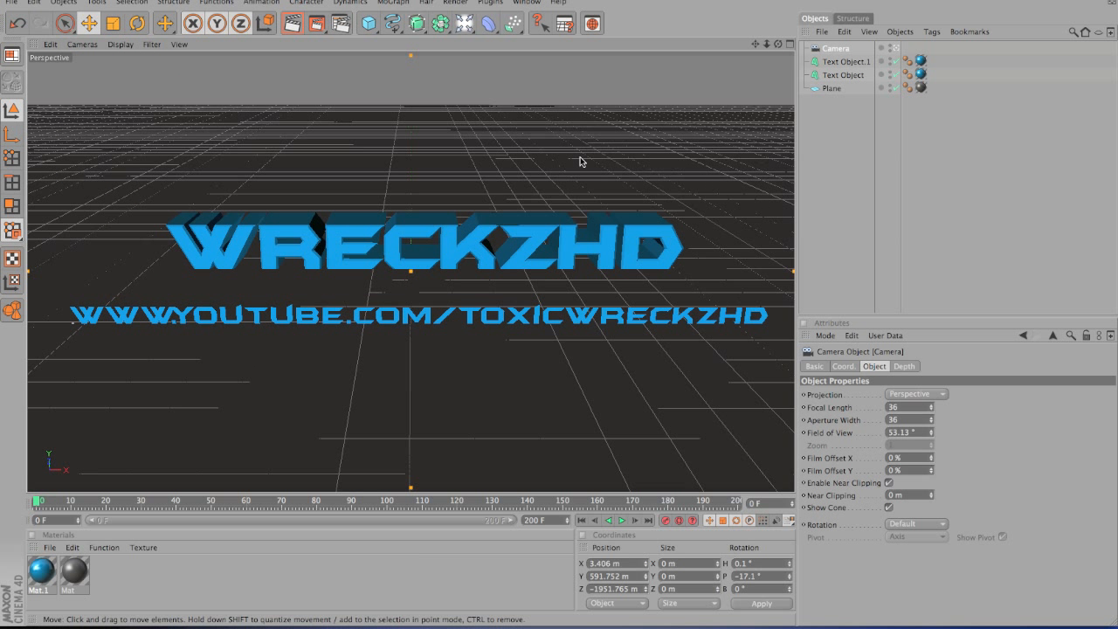
Move the camera past the text to about X -56 m, Y 491 m, Z -254 m and record a keyframe at frame 0.
drag(755, 44, 699, 53)
click(756, 44)
drag(772, 62, 686, 174)
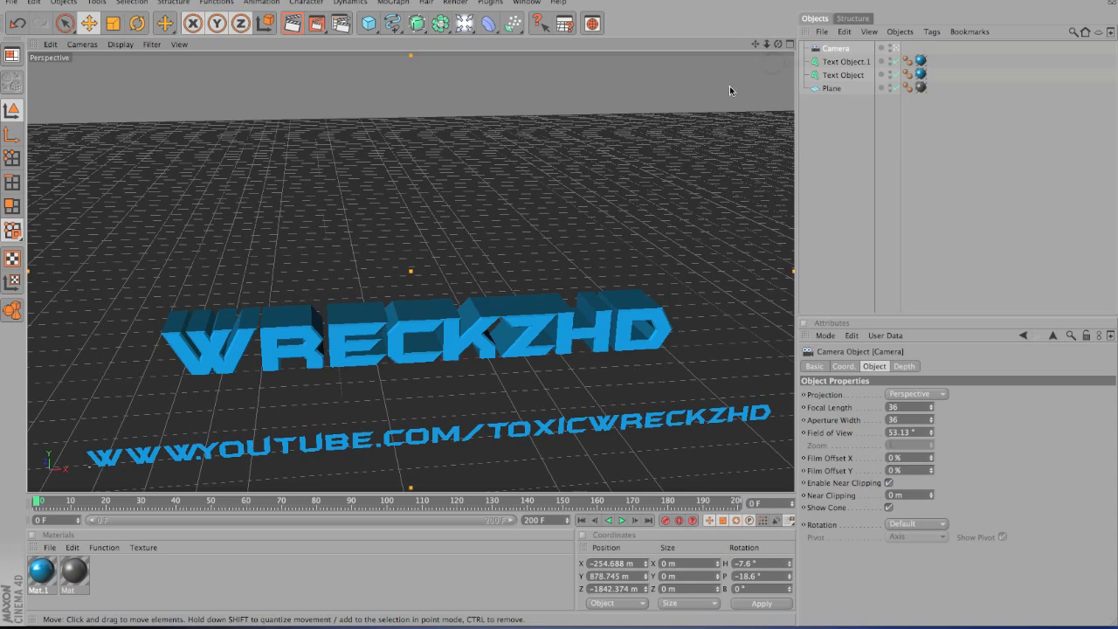
drag(754, 47, 555, 301)
scroll(520, 192, up, 3)
scroll(606, 150, up, 5)
scroll(673, 312, up, 2)
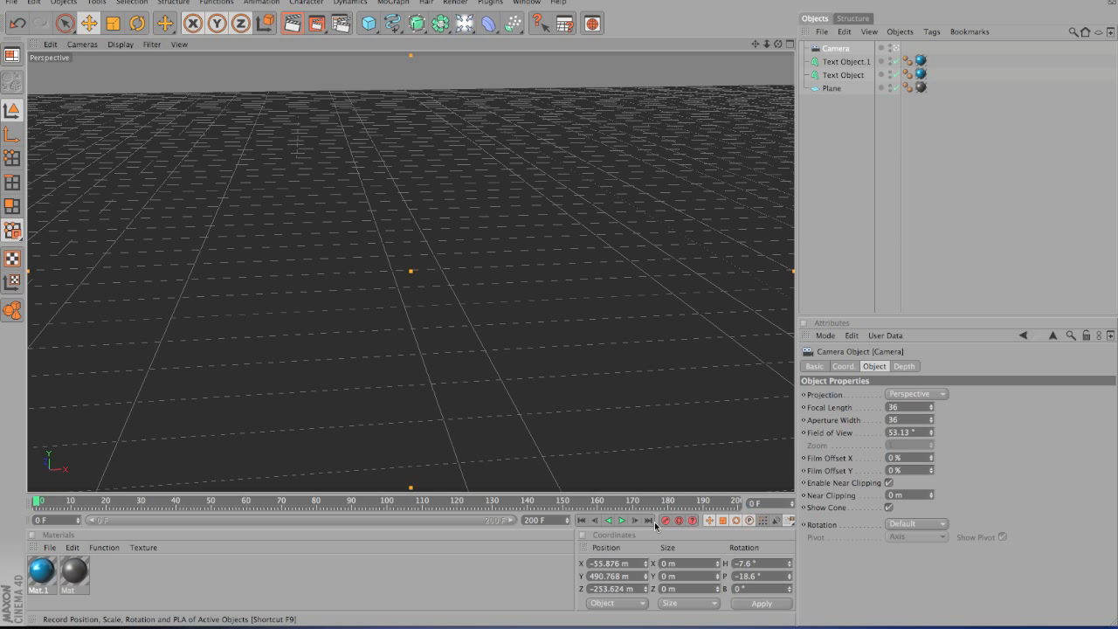
At frame 100, angle the camera onto the title from about X 1098 m, Y 491 m, Z -1016 m and record a keyframe.
drag(73, 501, 318, 504)
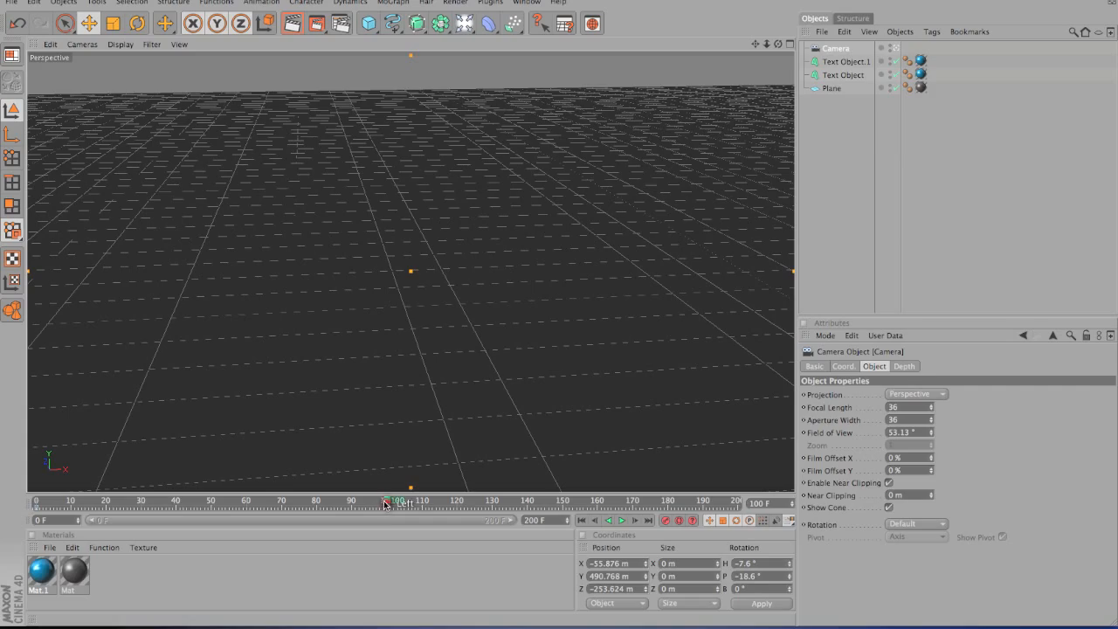
drag(778, 45, 559, 304)
scroll(657, 138, down, 2)
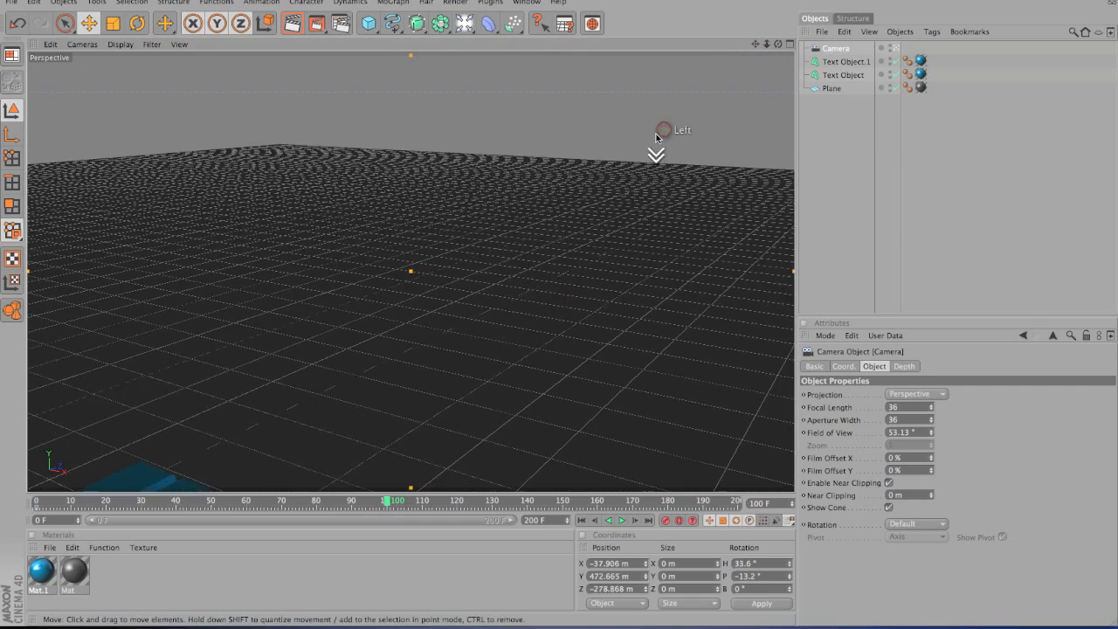
scroll(657, 138, down, 10)
drag(756, 44, 559, 307)
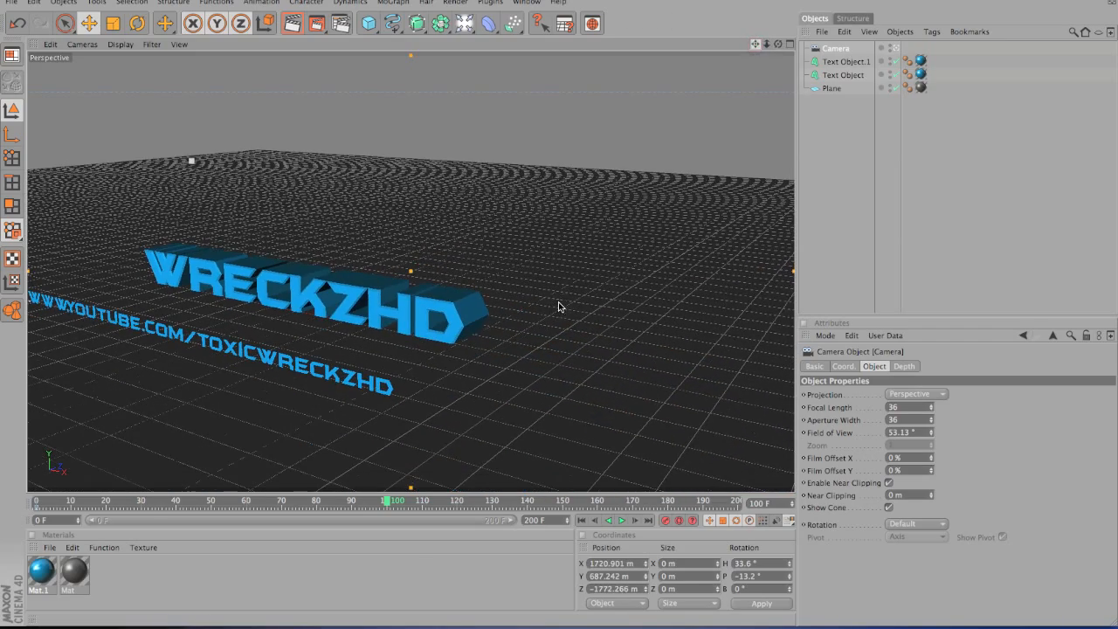
drag(776, 45, 557, 303)
scroll(686, 185, up, 5)
scroll(686, 185, up, 5)
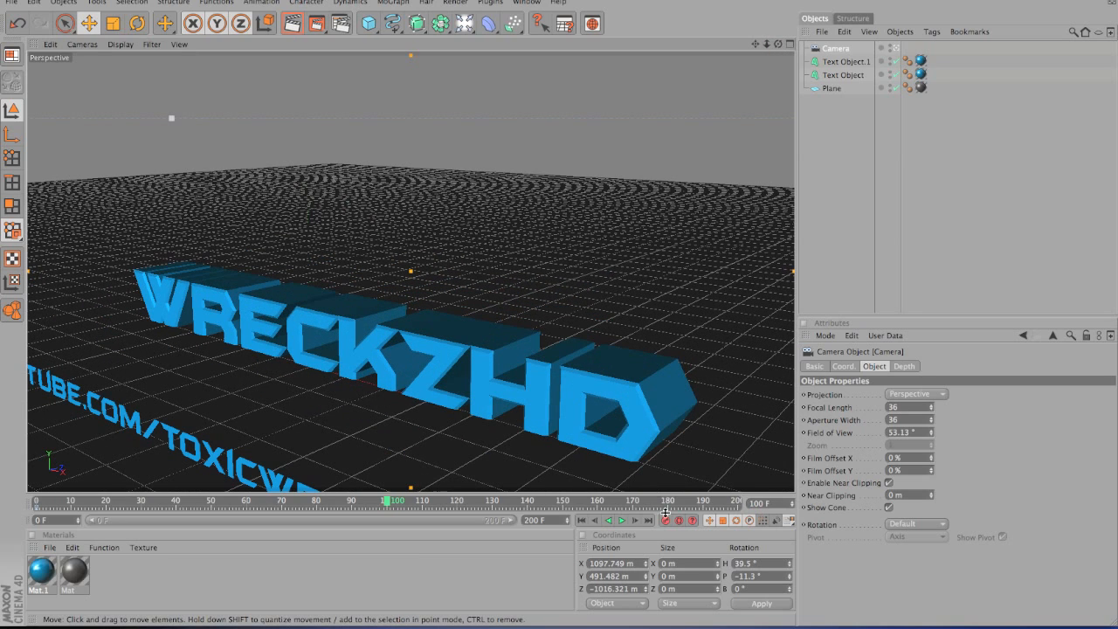
At frame 150, frame both text lines frontally from about X 76 m, Y 407 m, Z -2161 m and record a camera keyframe.
drag(393, 500, 513, 505)
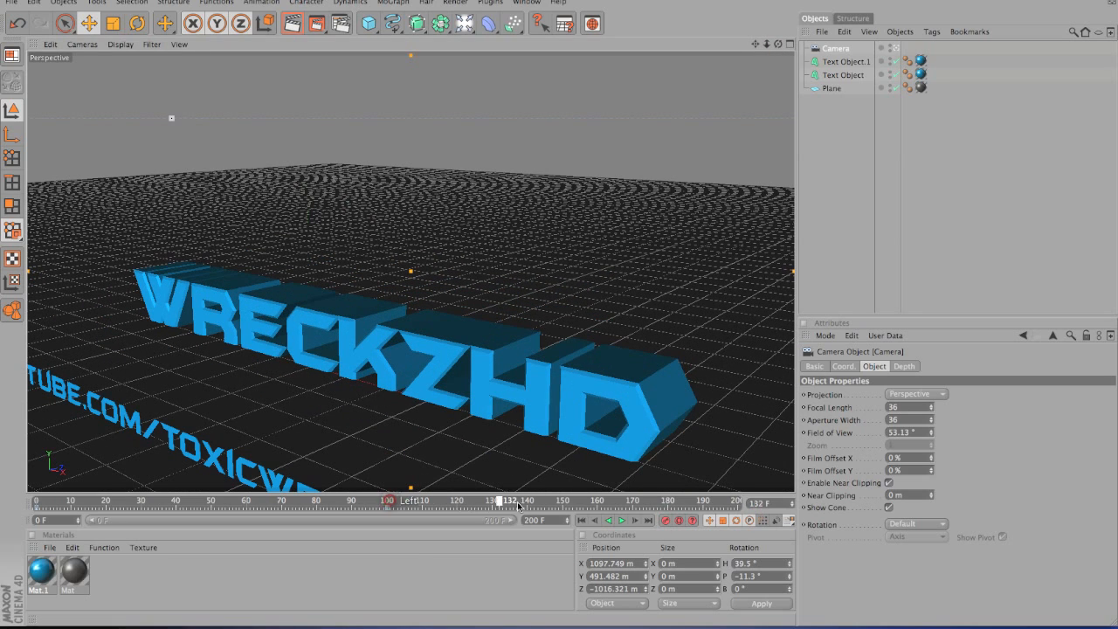
drag(778, 45, 559, 302)
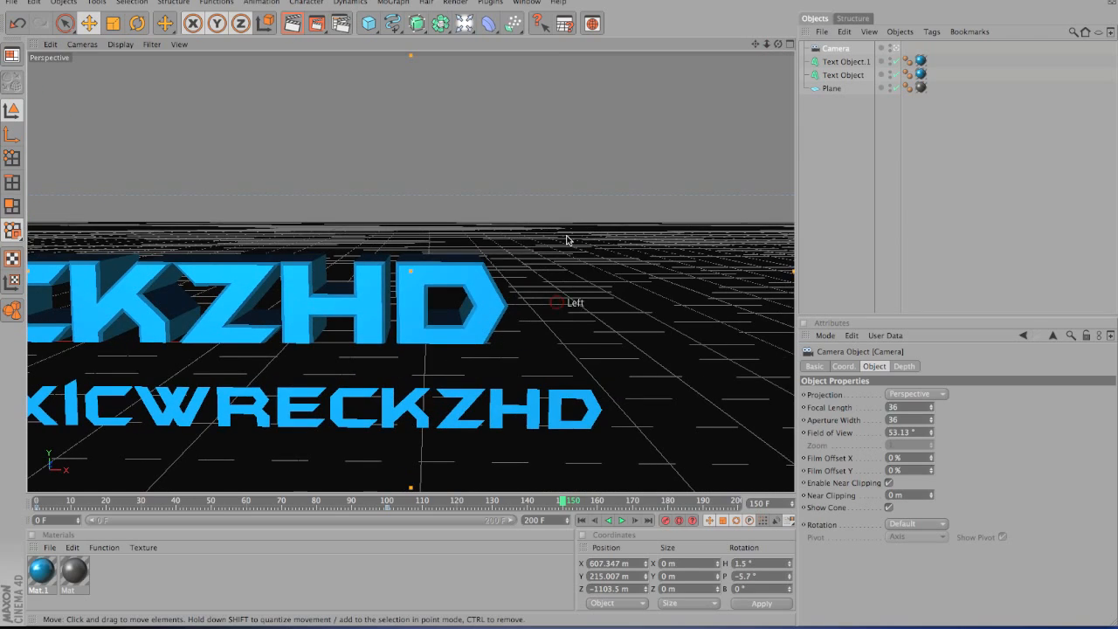
scroll(566, 240, down, 5)
drag(755, 44, 559, 306)
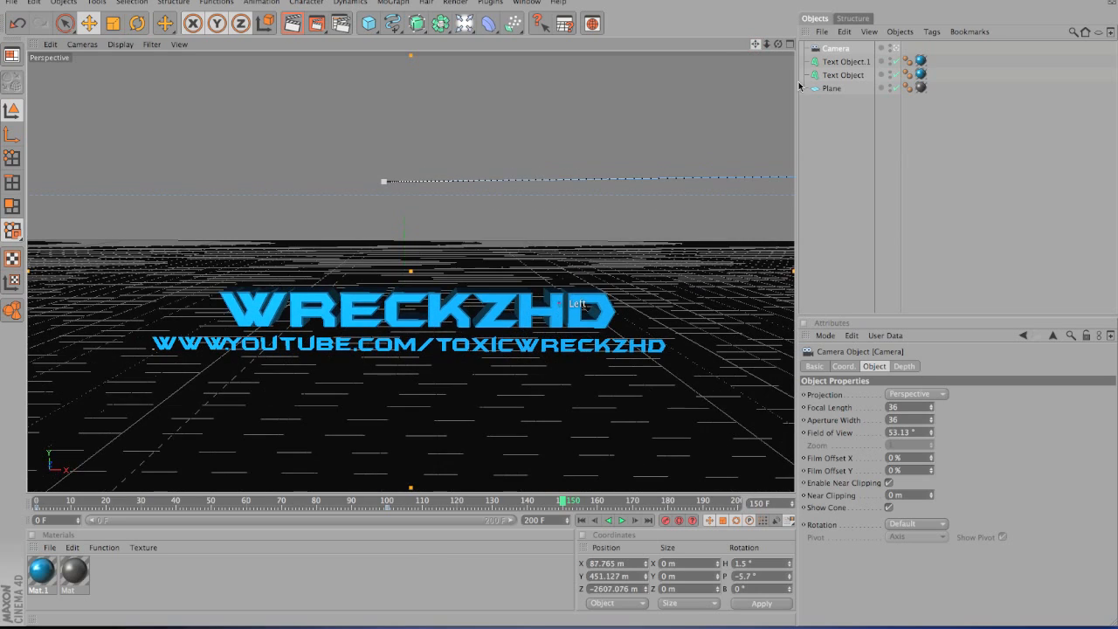
scroll(597, 203, up, 2)
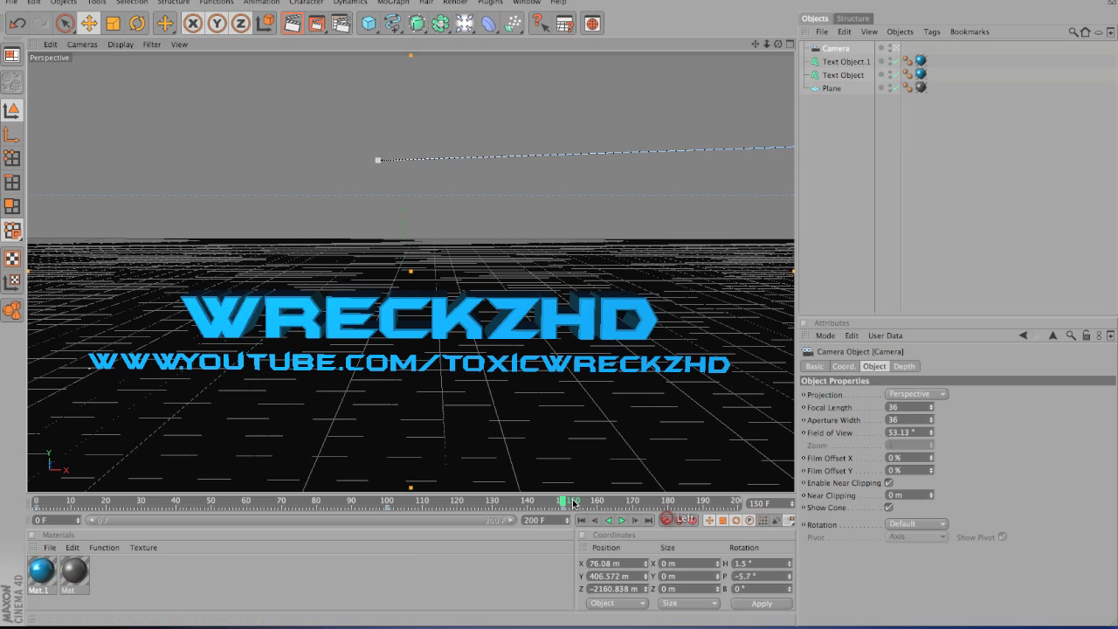
At frame 200, fly the camera past the text lines to about X 26 m, Y 349 m, Z -401 m and record a keyframe.
drag(574, 504, 621, 505)
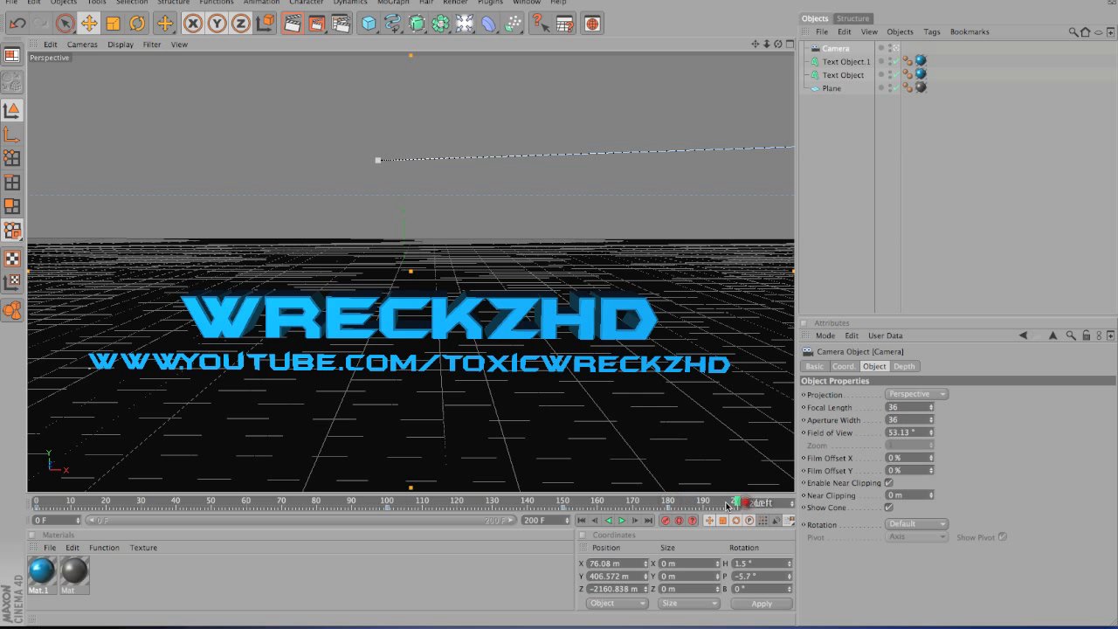
drag(755, 44, 705, 84)
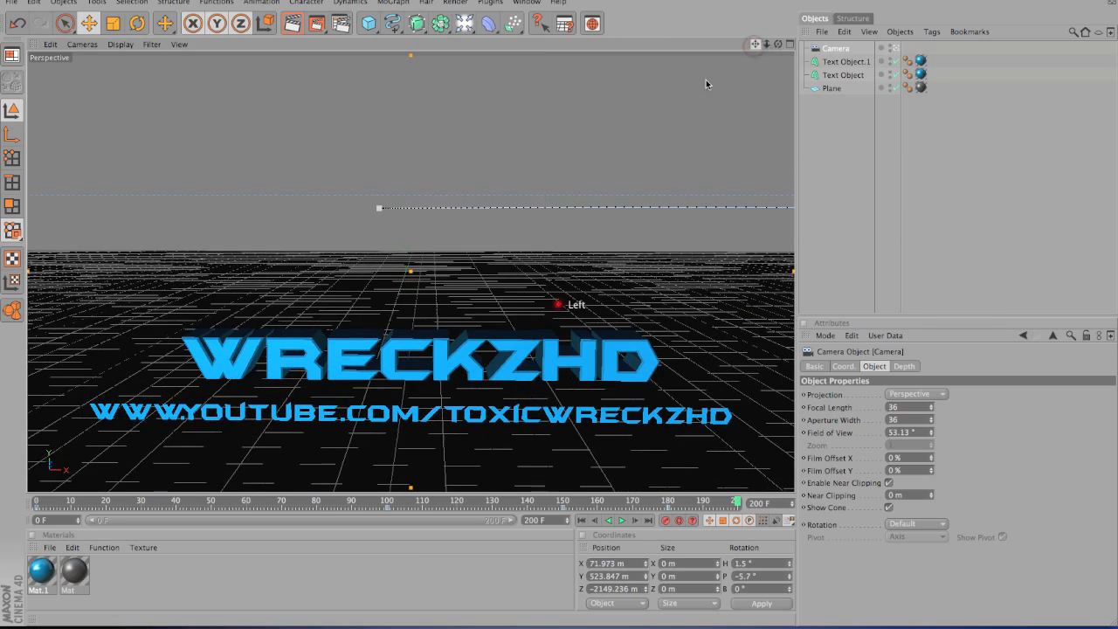
scroll(703, 85, up, 10)
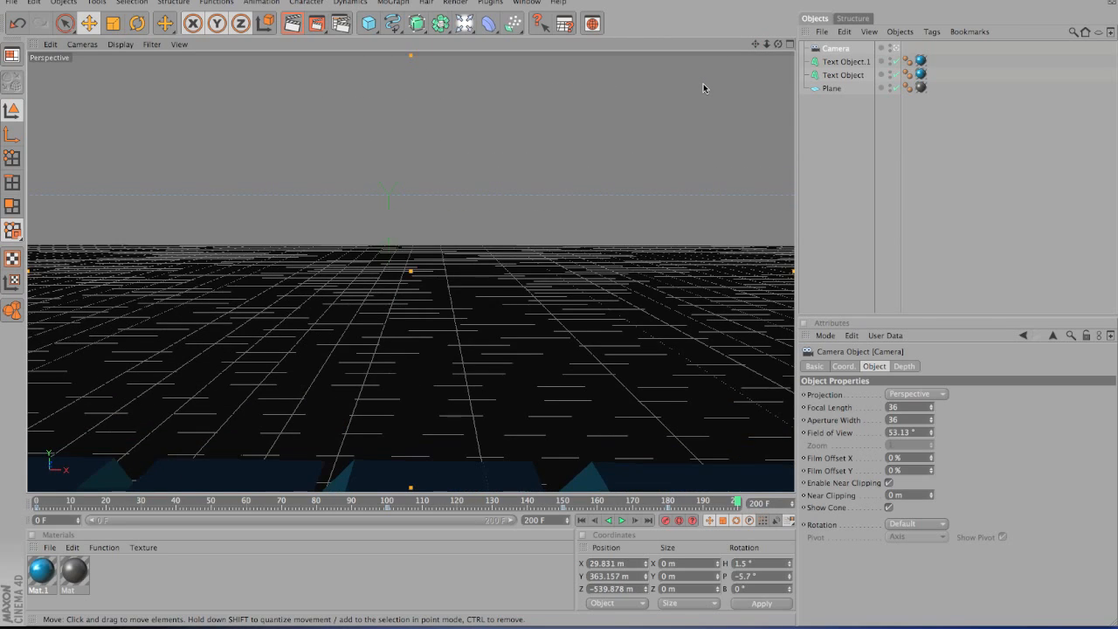
scroll(703, 84, up, 2)
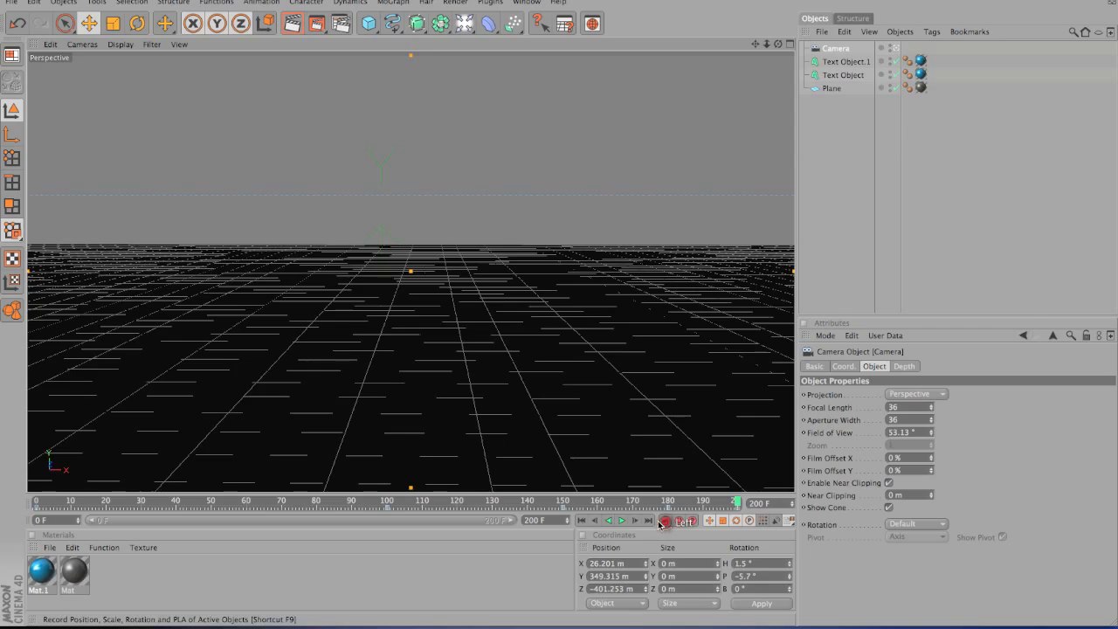
Play the camera animation from the first frame to check the movement, and return to the start.
click(579, 521)
click(622, 521)
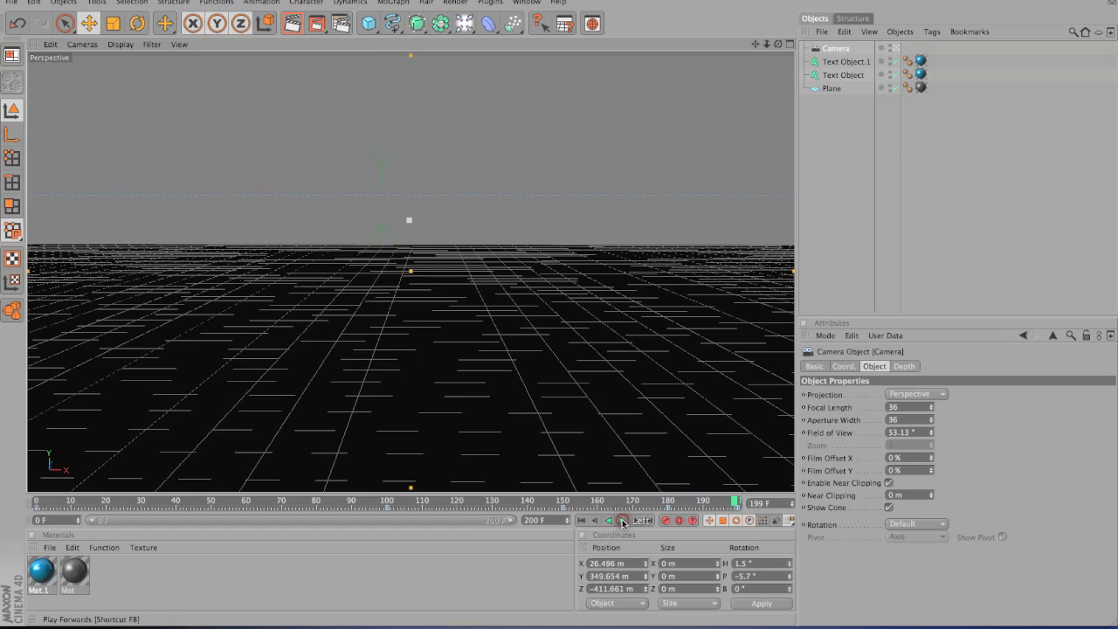
click(580, 521)
At frame 145, lower the channel URL text beneath the floor to about Y -50 m and record a keyframe.
drag(30, 505, 563, 500)
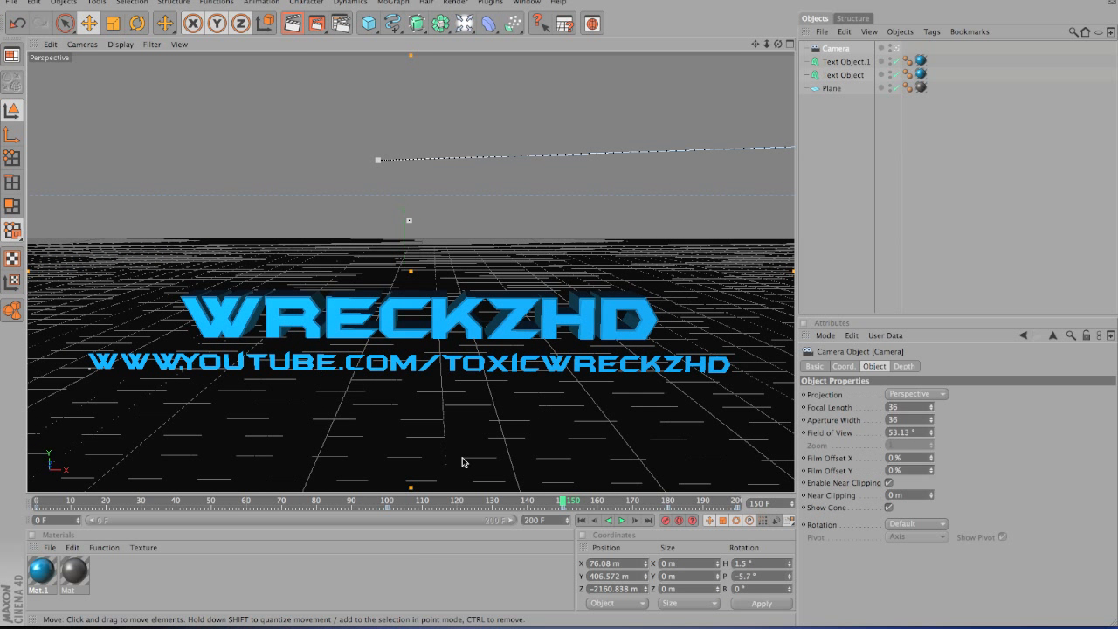
click(392, 373)
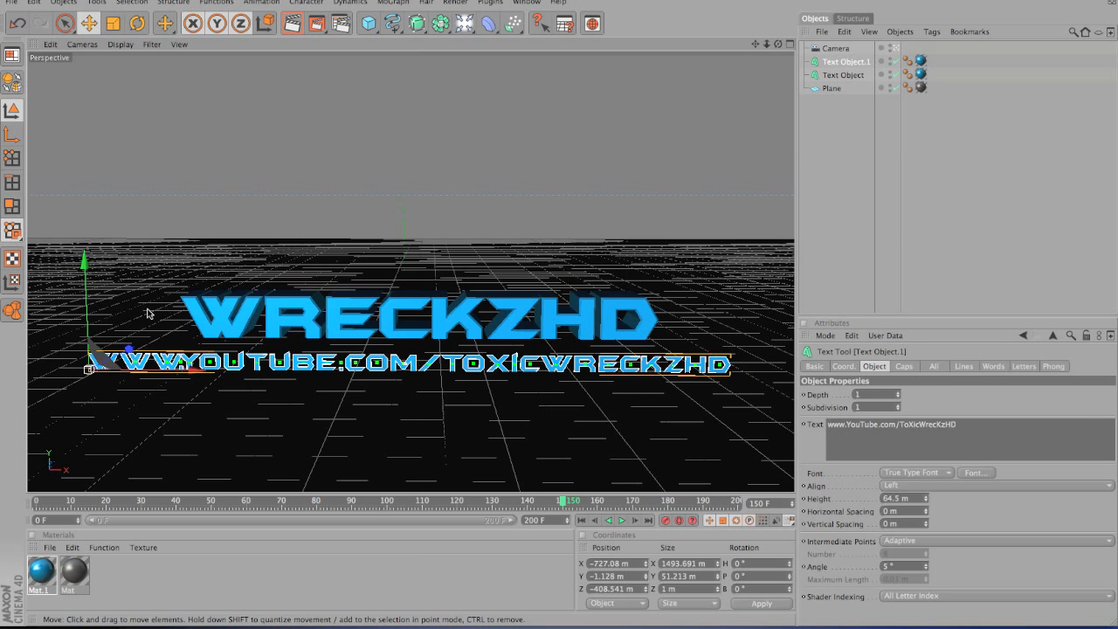
click(566, 501)
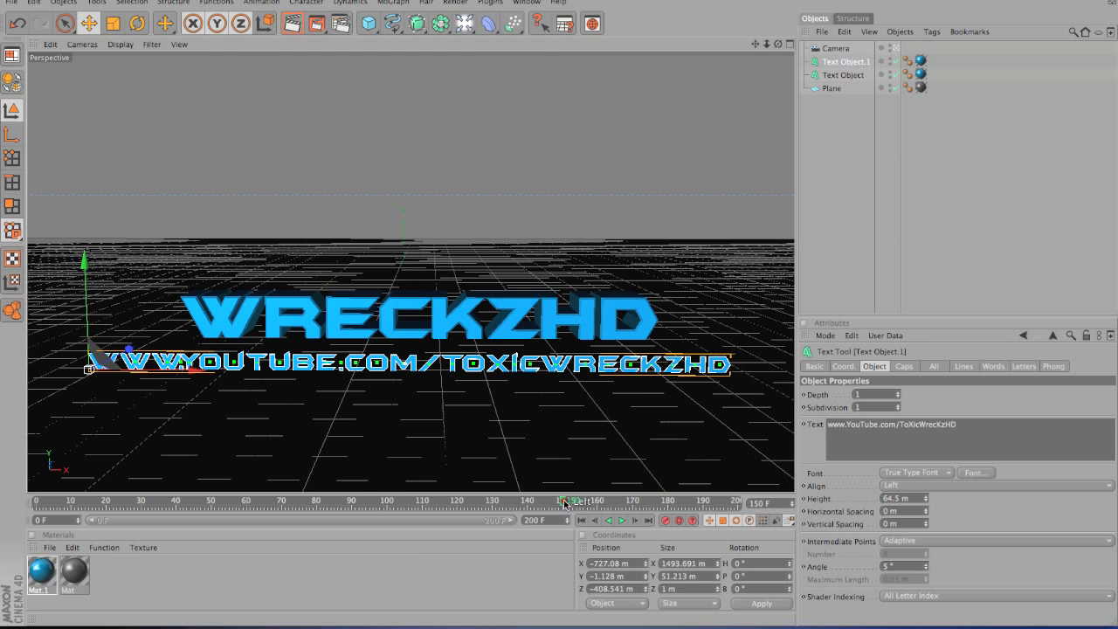
drag(601, 505, 540, 508)
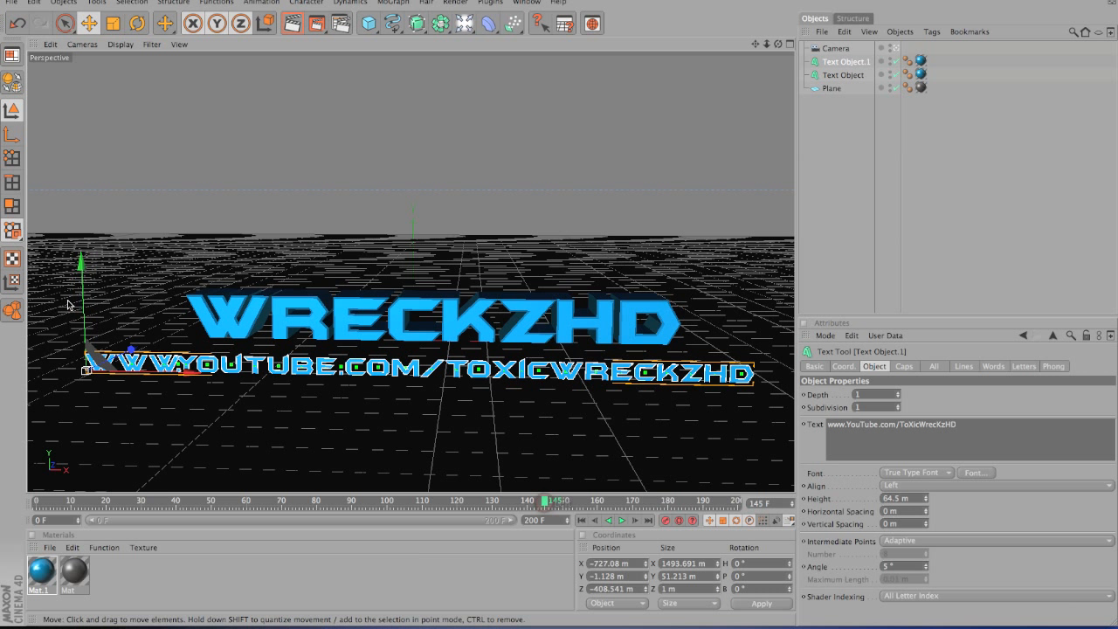
drag(81, 263, 82, 286)
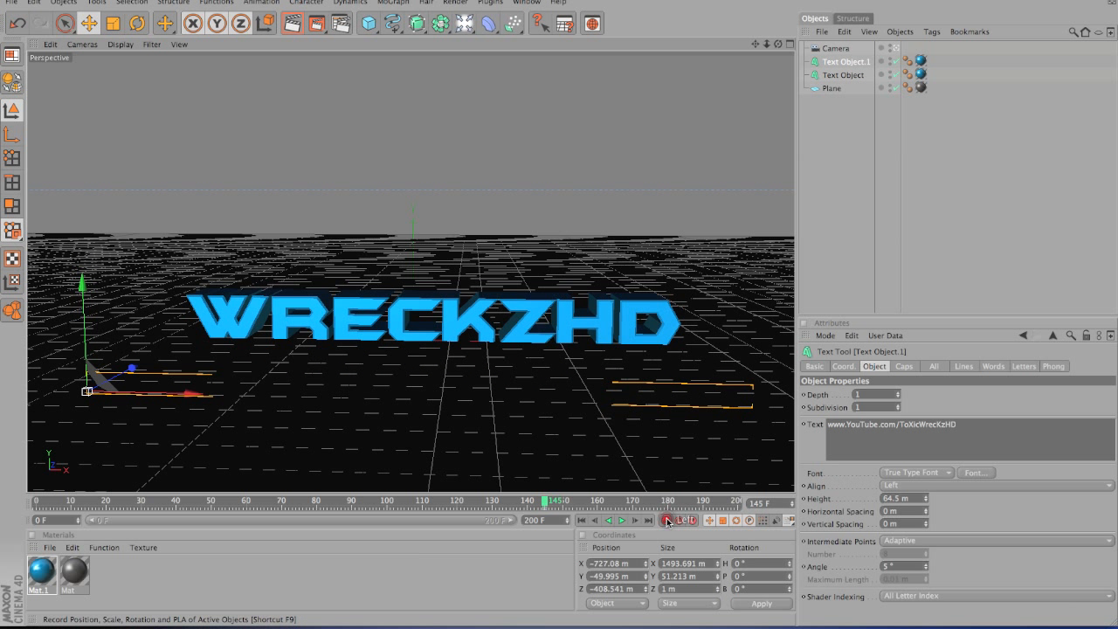
At frame 150, raise the channel URL text back above the floor to about Y 0 m and record a keyframe.
click(563, 503)
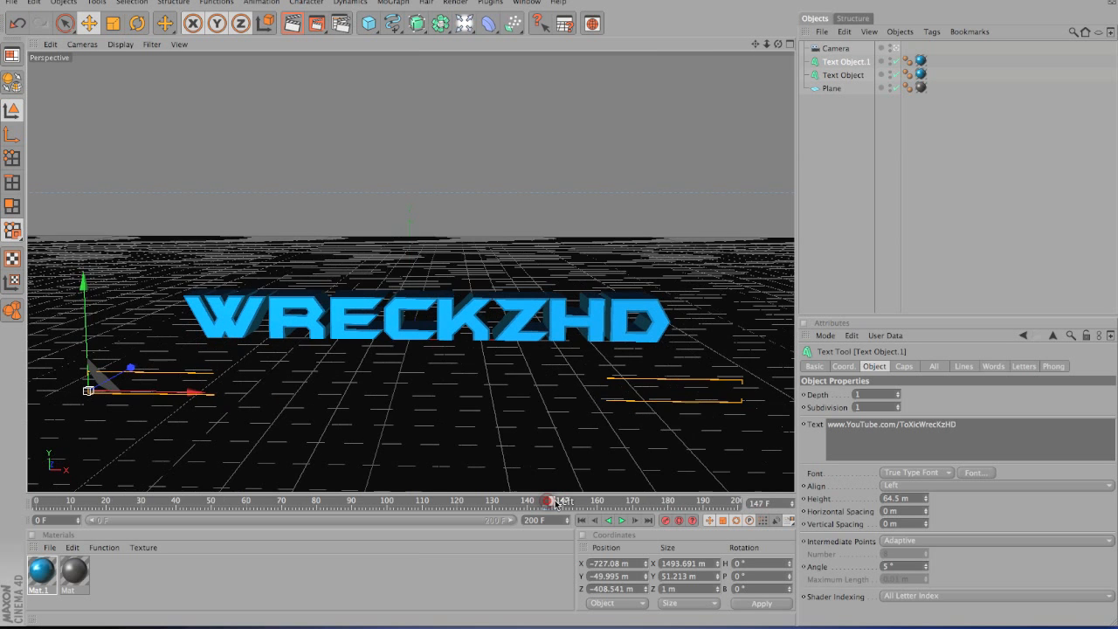
drag(89, 352, 89, 345)
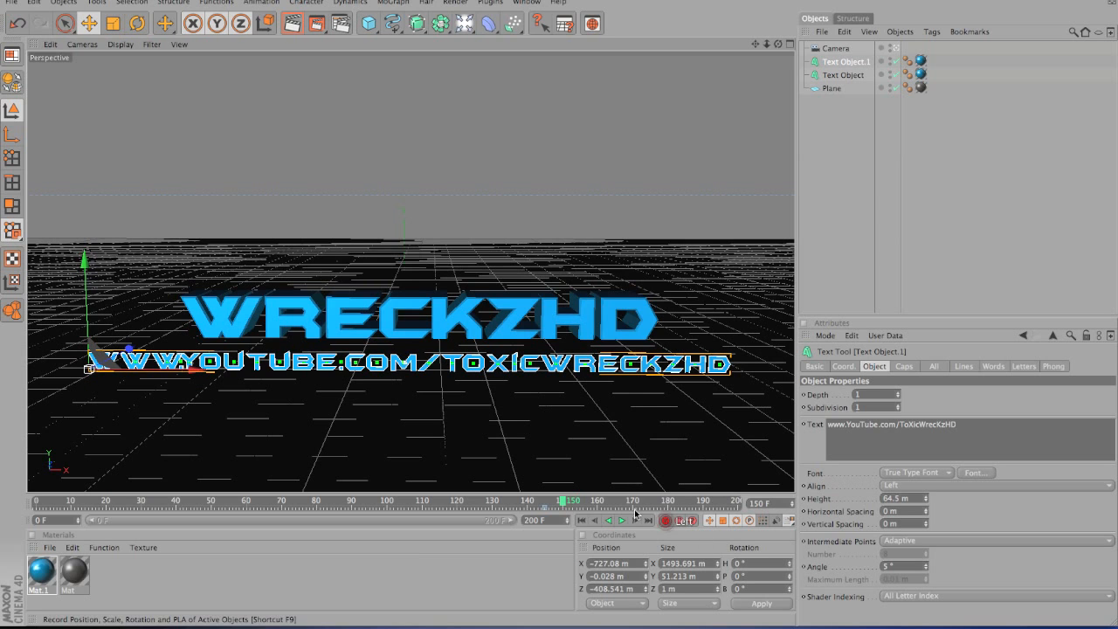
Render a preview of the camera view at frame 158 and play the animation through.
drag(561, 500, 591, 507)
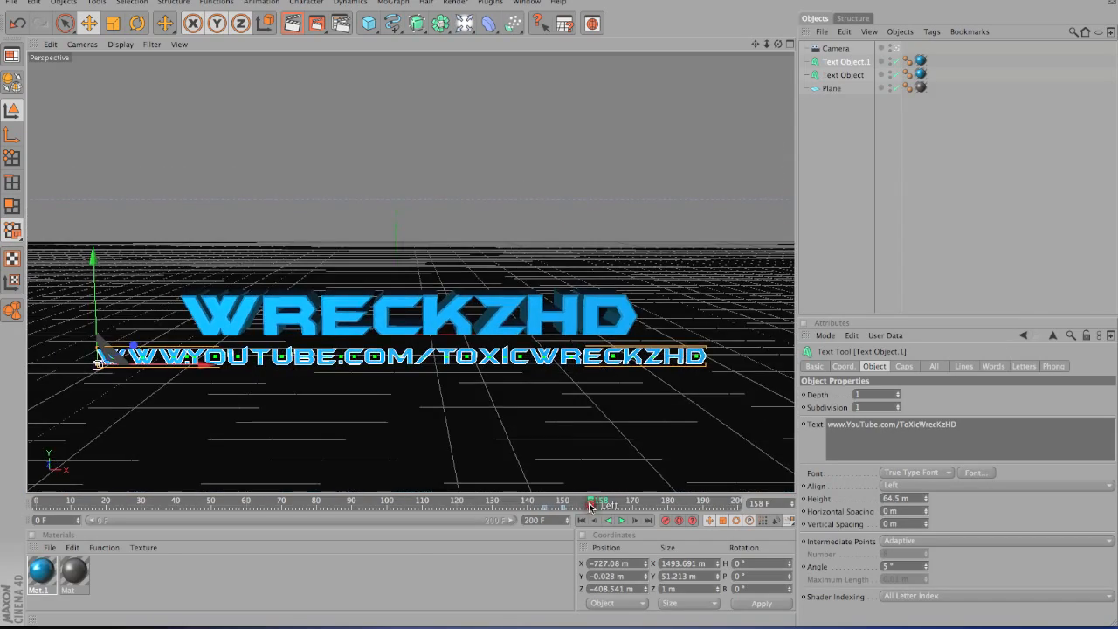
click(295, 23)
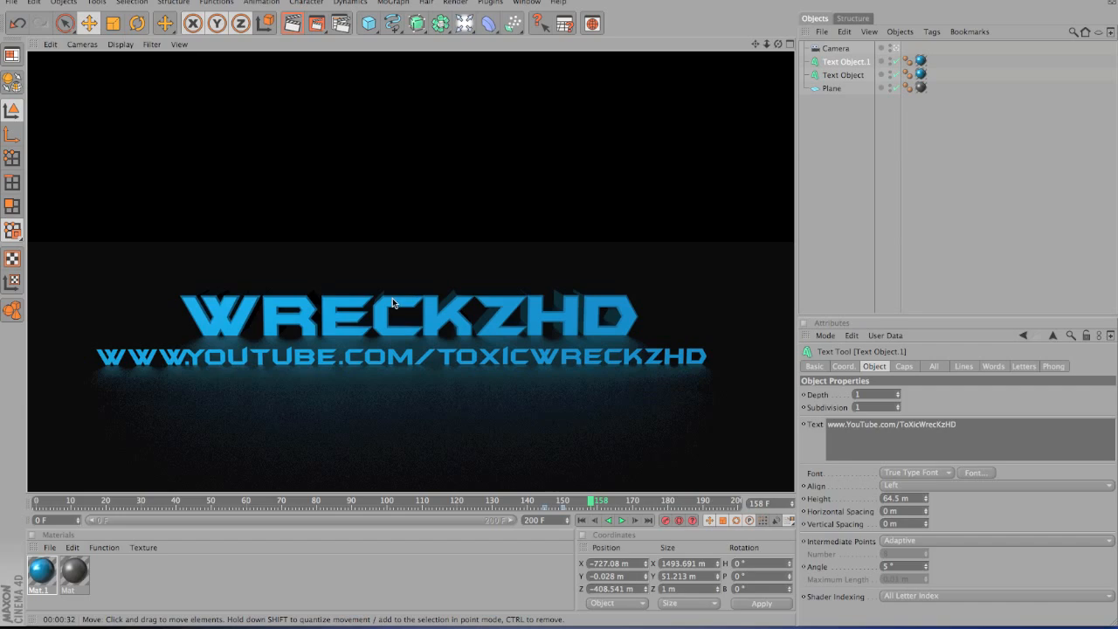
click(621, 520)
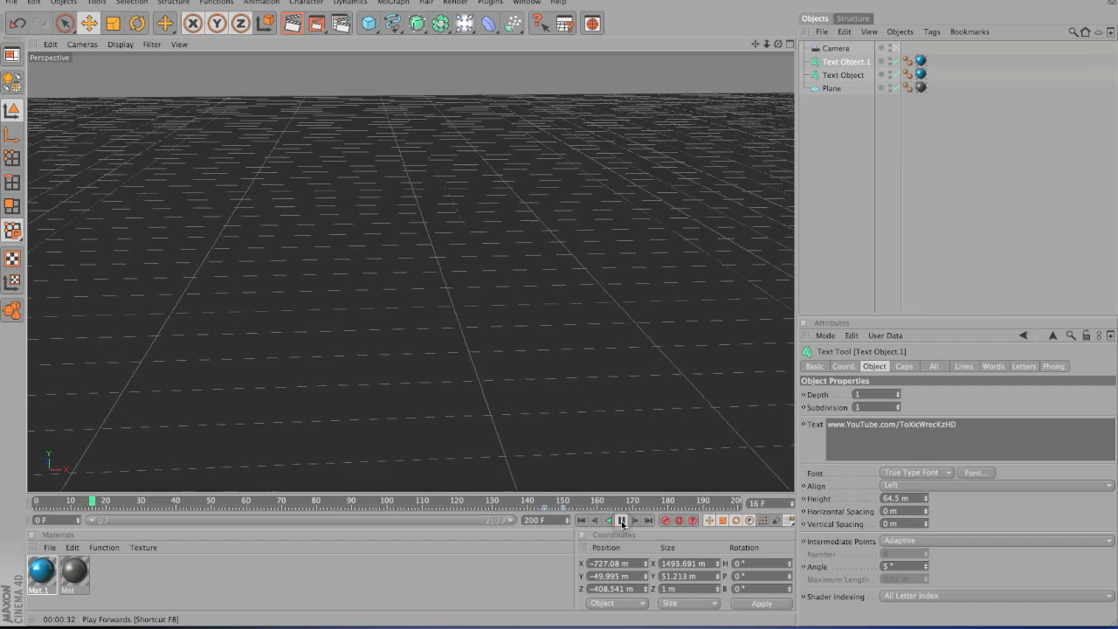